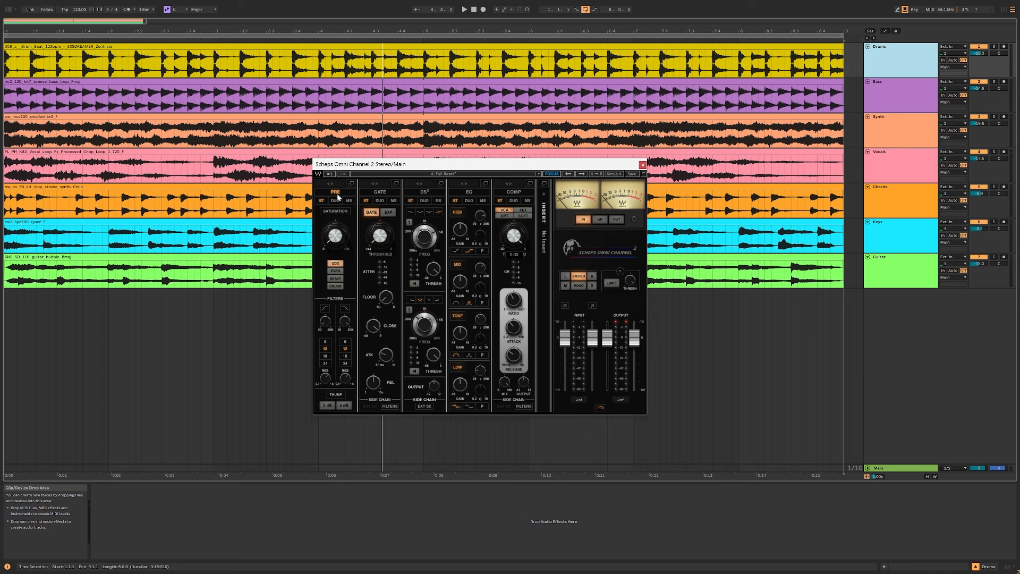
Step: Enable saturation in the PRE module, raise its amount and start playback of the mix
click(345, 213)
drag(345, 241, 346, 225)
key(space)
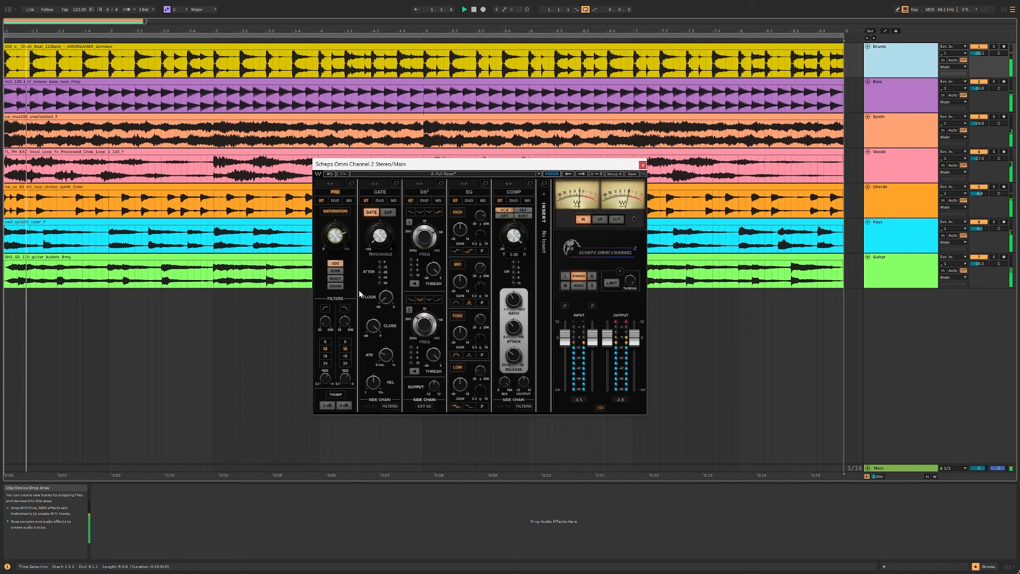
Step: Compare the mix with and without the Odd saturation, toggling the saturation and the PRE module during playback
click(343, 212)
click(342, 213)
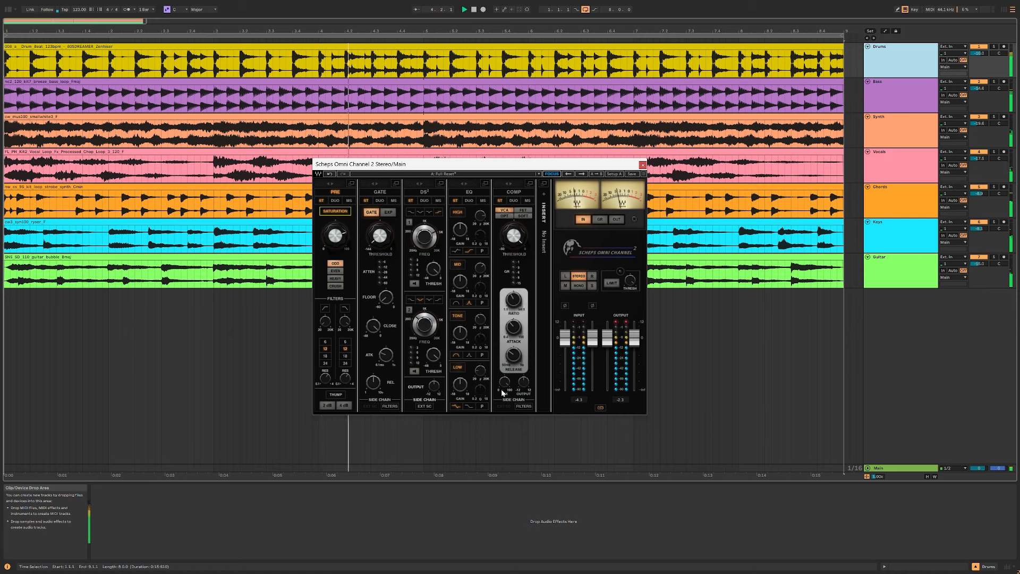
click(335, 212)
click(334, 212)
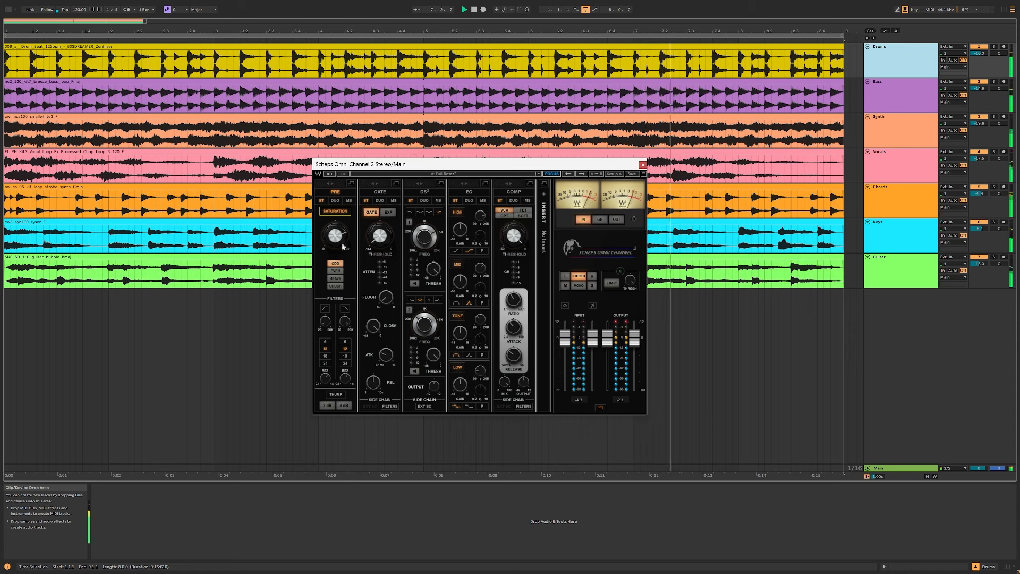
click(336, 193)
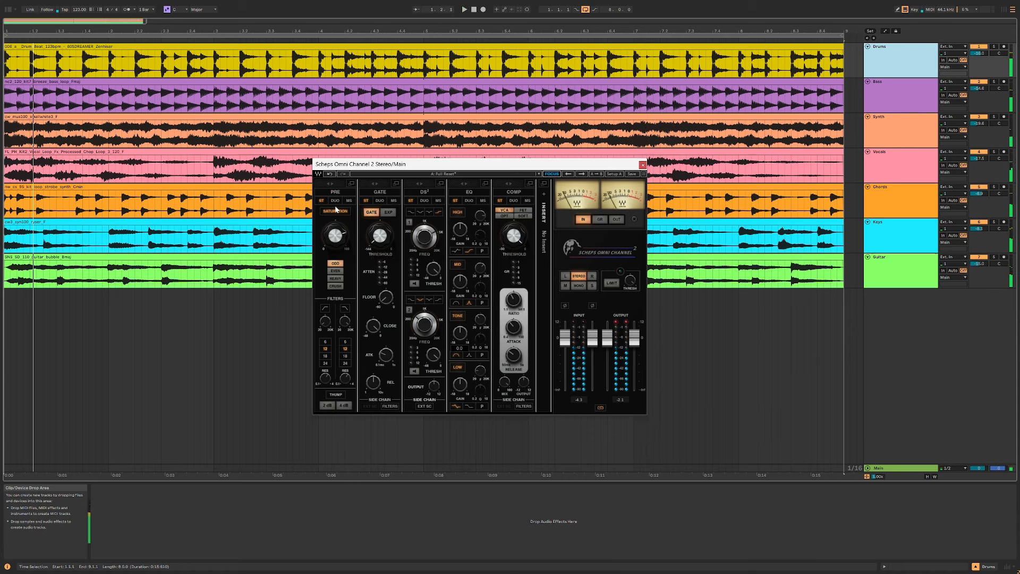
Step: Alternate the saturation type between Even and Odd during playback to compare their character
click(335, 270)
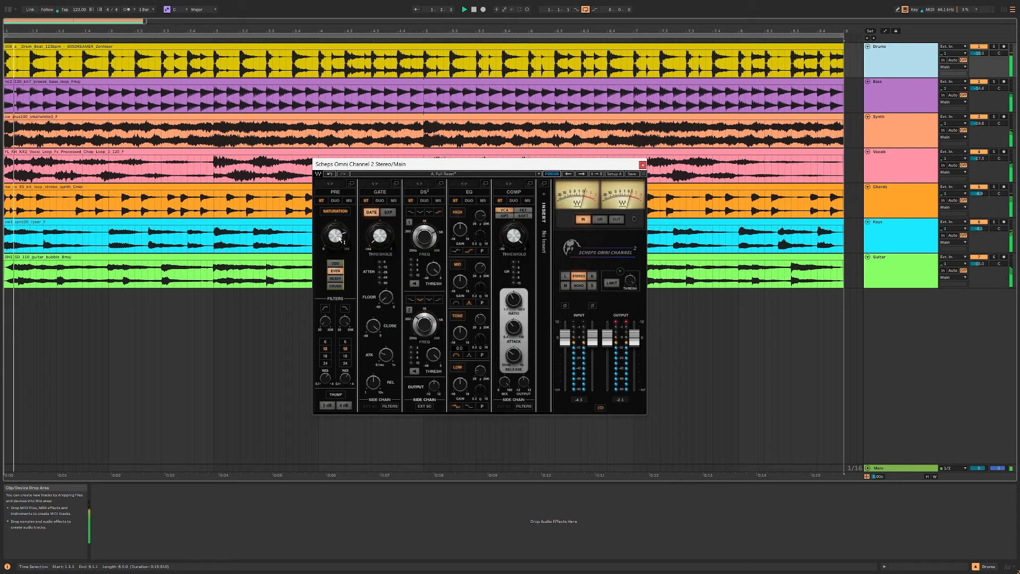
click(335, 263)
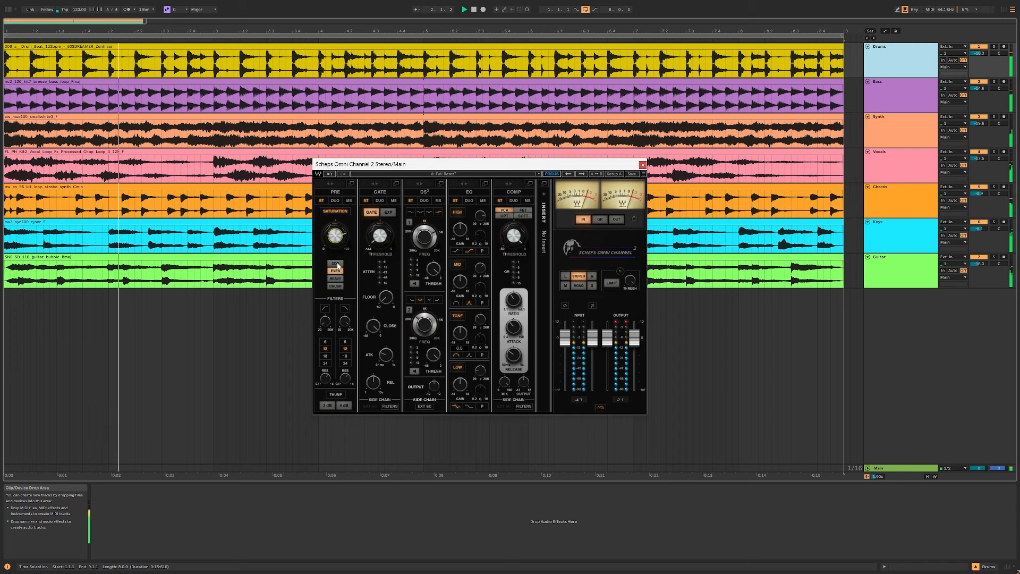
click(335, 271)
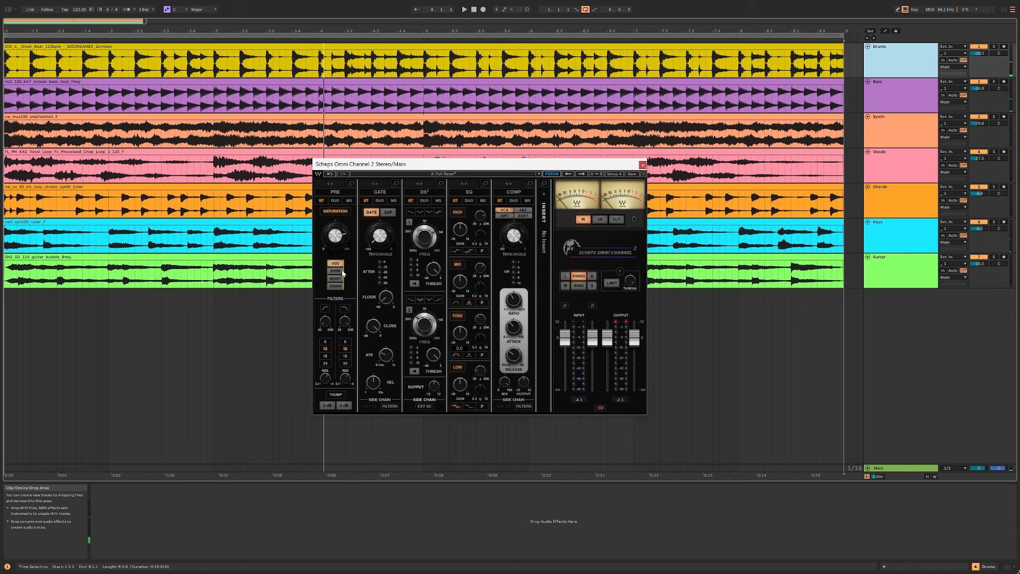
Step: Switch the saturation type to Heavy and compare it against the bypassed saturation during playback
click(342, 271)
key(space)
mouse_move(338, 242)
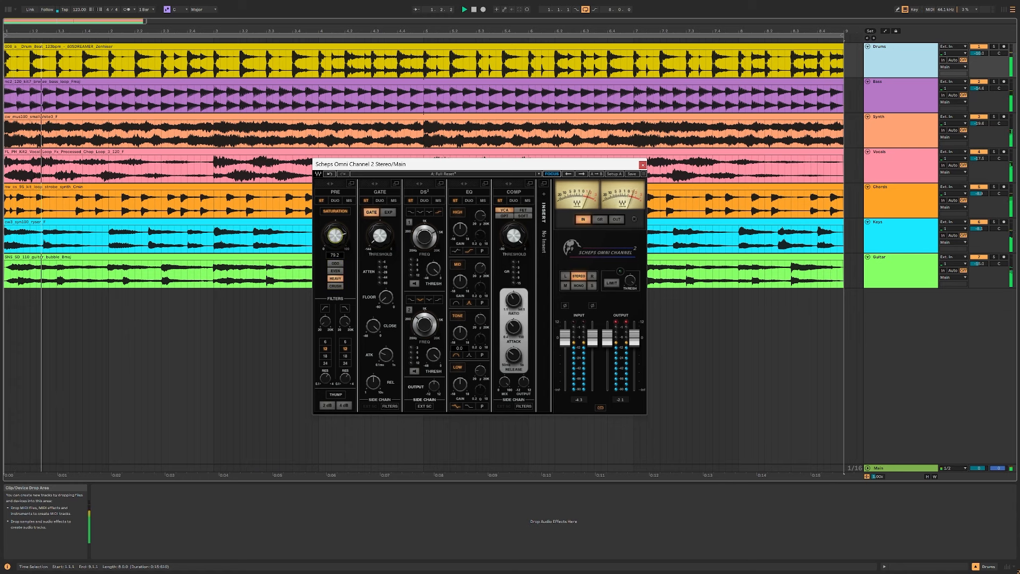
click(335, 212)
click(335, 211)
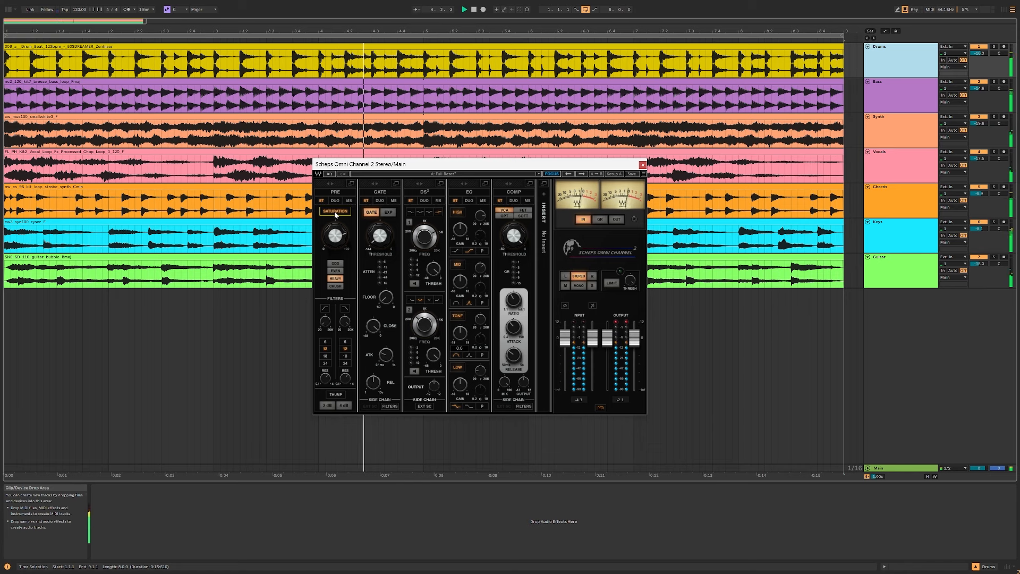
click(335, 212)
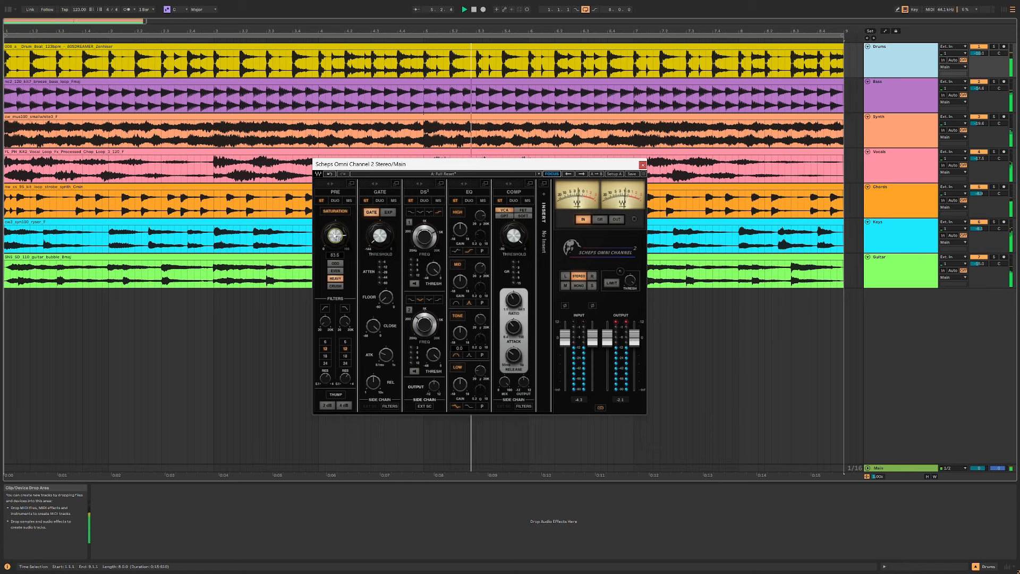
click(336, 211)
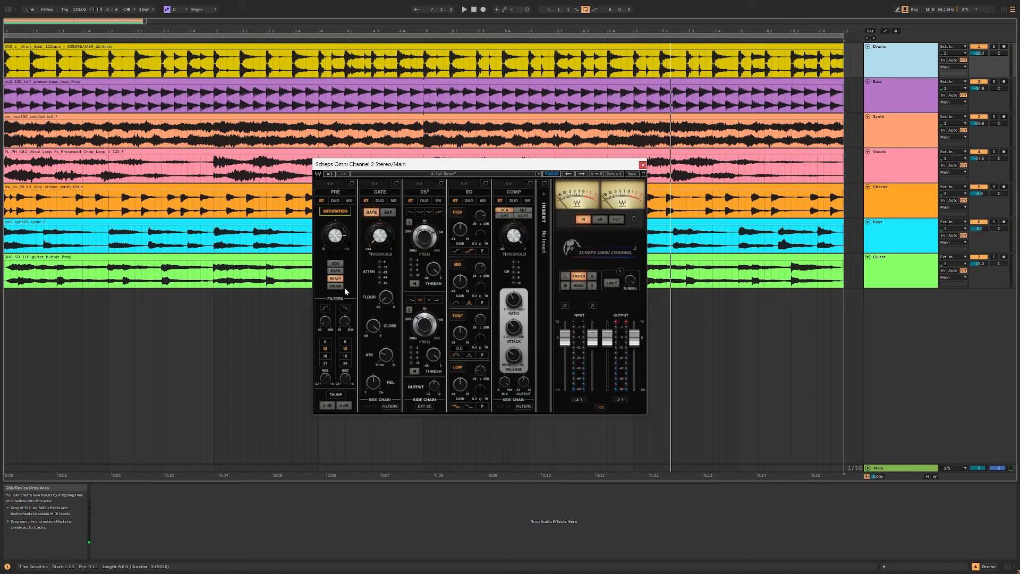
Step: Switch the saturation type to Crush and compare it with the bypassed saturation and the Heavy type during playback
click(335, 286)
key(space)
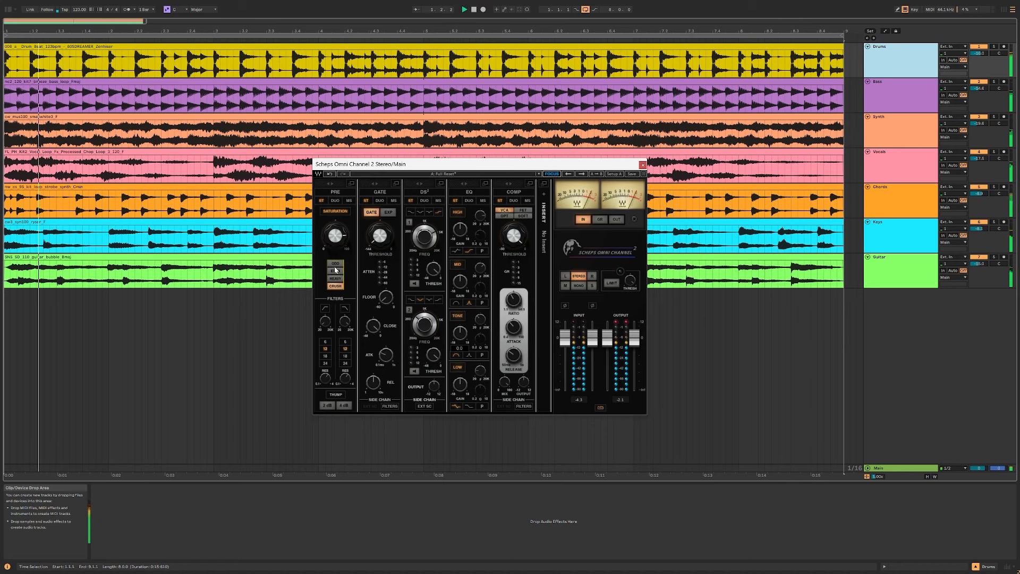
click(332, 211)
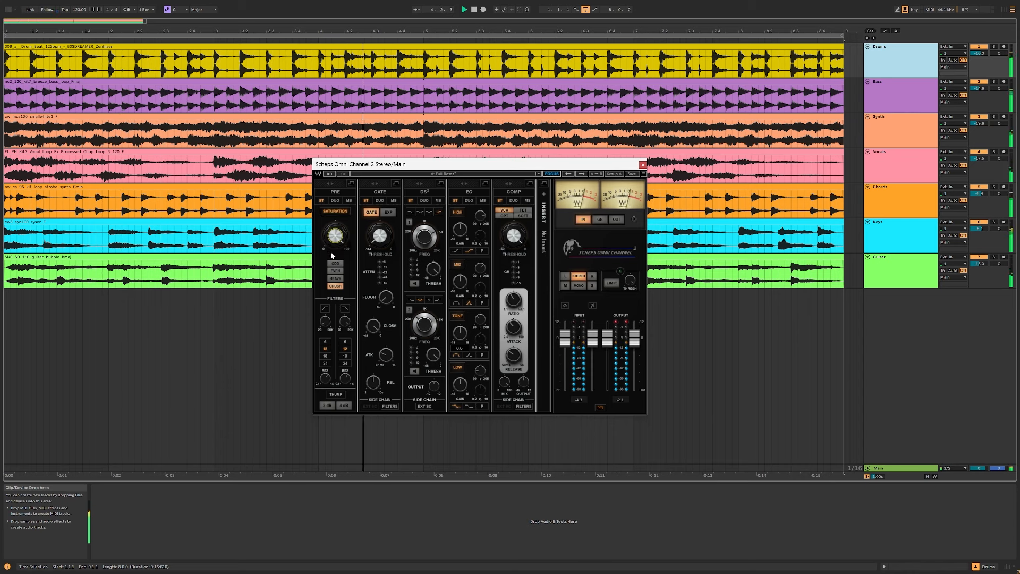
click(337, 279)
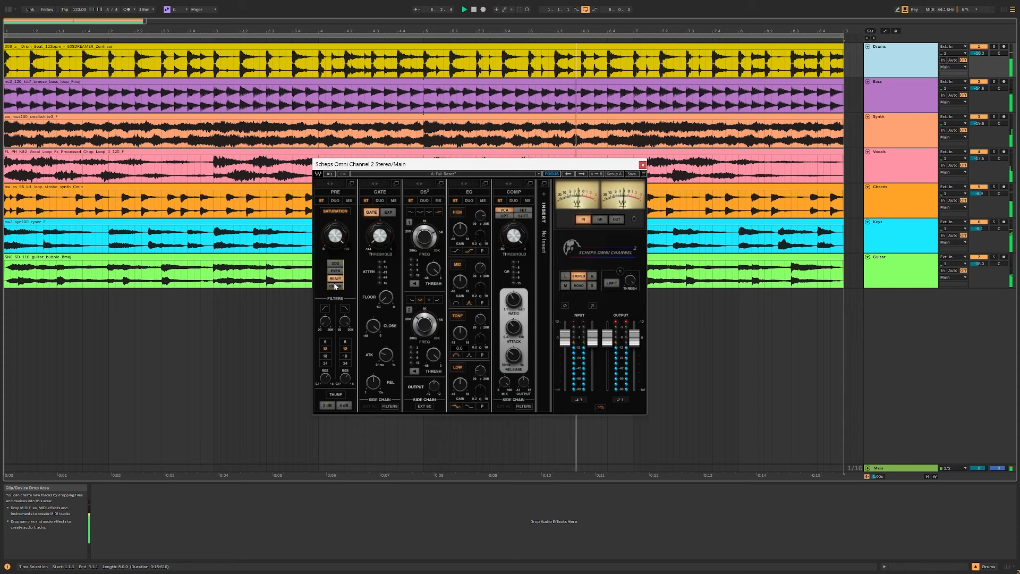
click(335, 286)
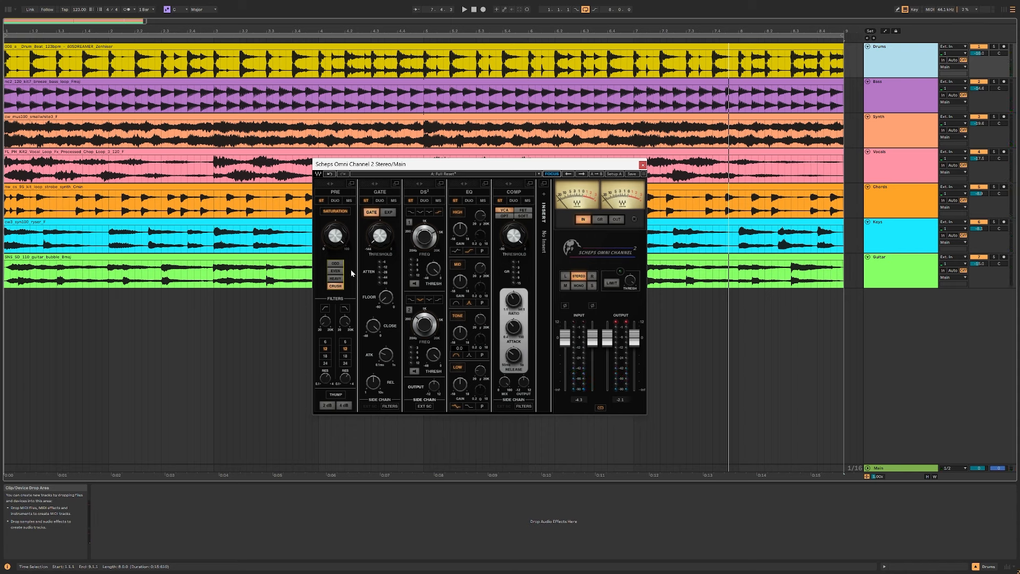
Step: Return the saturation type to Odd and adjust the separate left and right amounts in the expanded PRE module's Duo mode
click(335, 263)
click(351, 184)
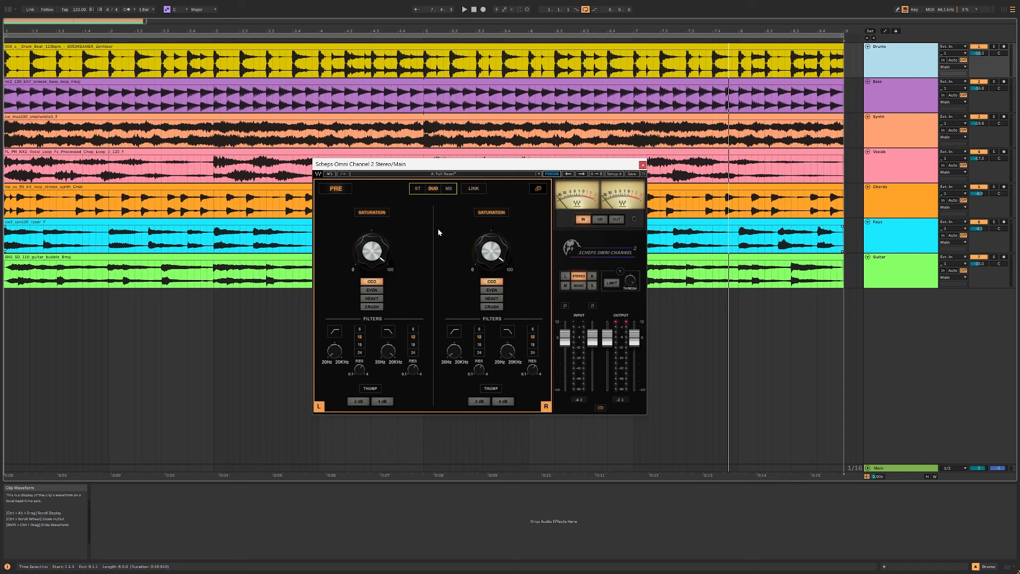
drag(499, 243, 499, 239)
drag(372, 251, 373, 252)
drag(490, 250, 490, 254)
Step: Link the two saturation channels in MS mode, adjust their shared amount and return the PRE module to ST mode
click(449, 189)
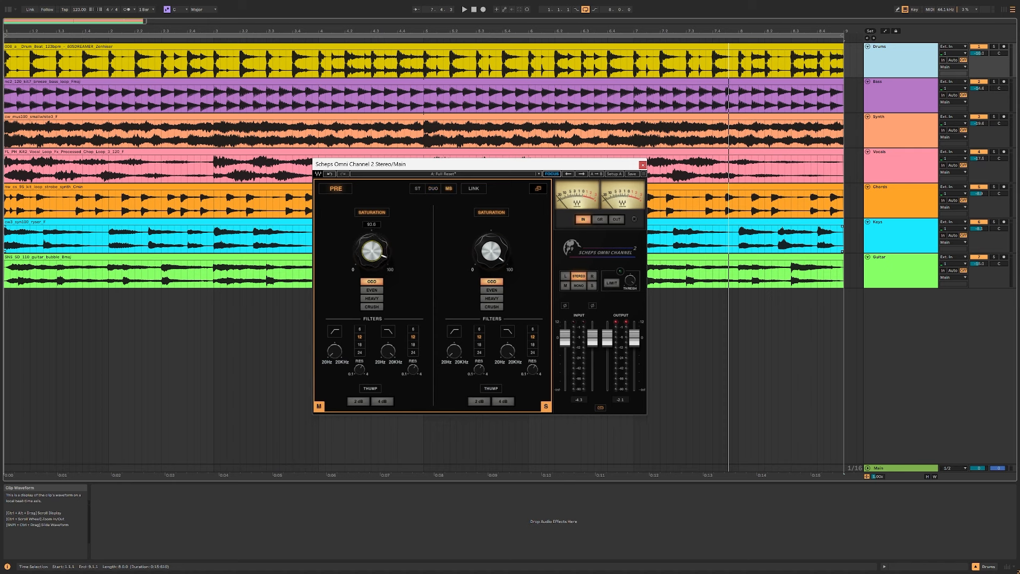
click(478, 189)
drag(376, 248, 376, 271)
click(418, 189)
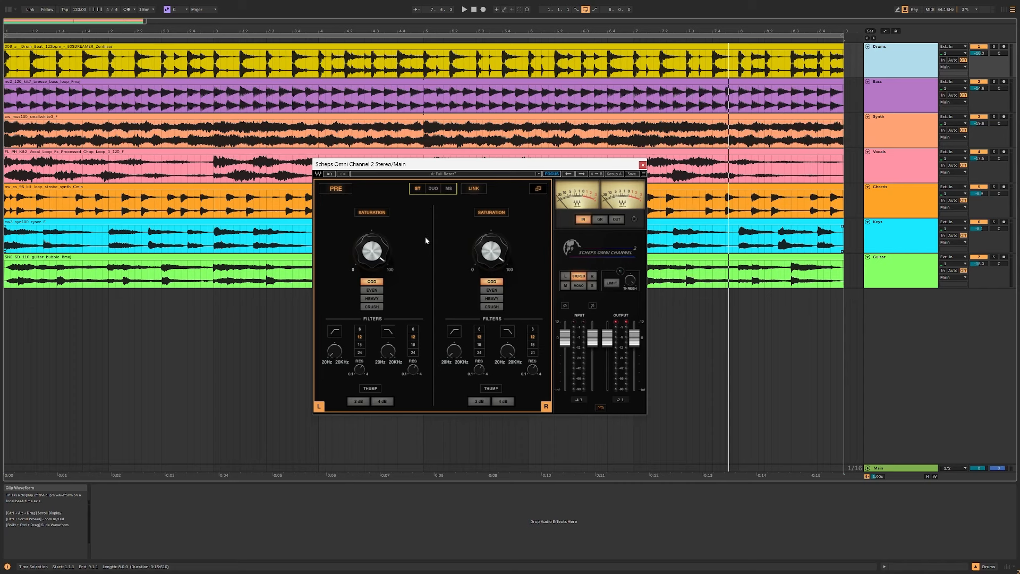
Step: Test the linked channels by switching the saturation type to Crush and back to Odd
click(375, 253)
click(372, 307)
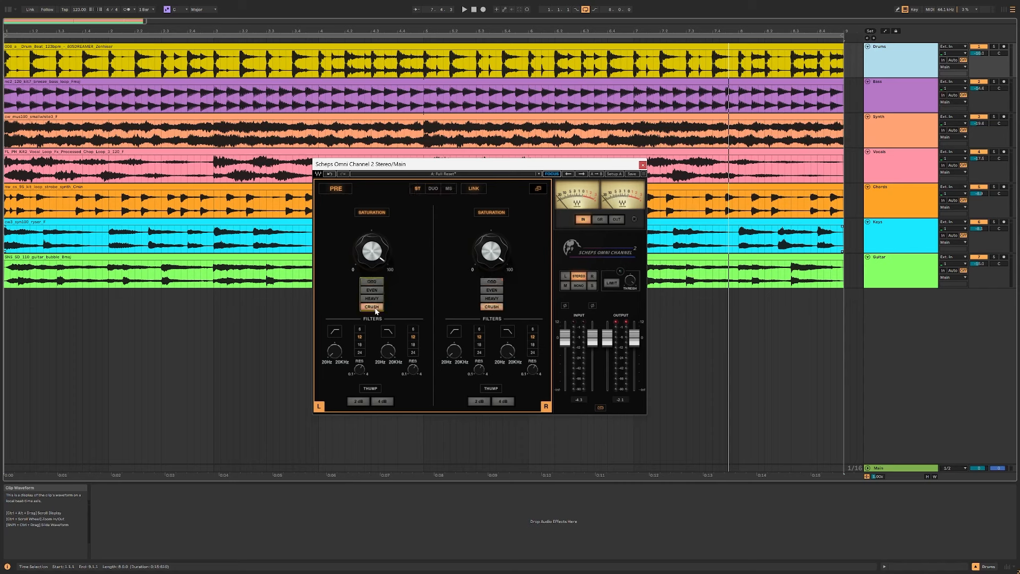
click(373, 281)
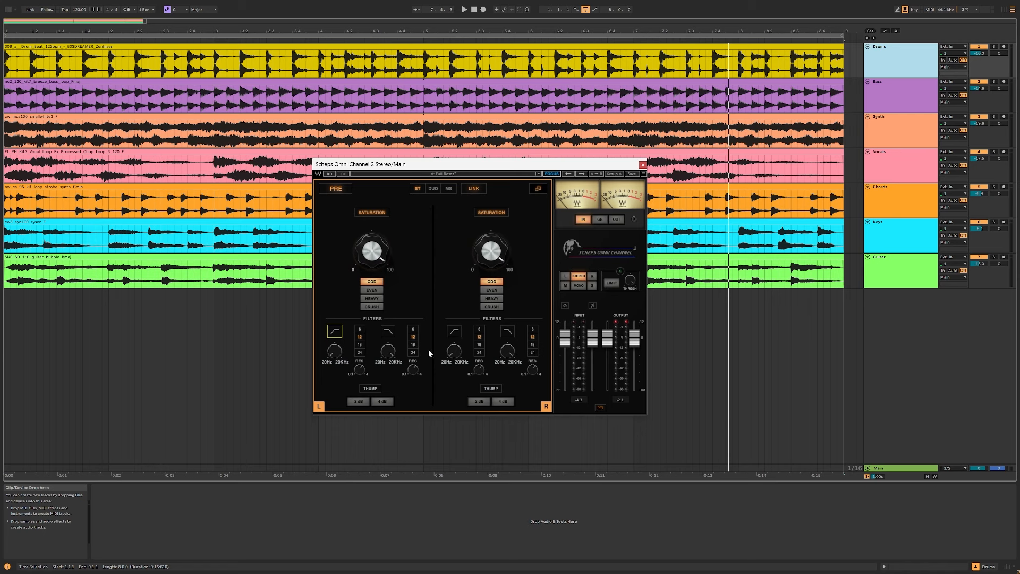
Step: Enable the high-pass and low-pass filters, try their frequencies and set the low-pass slope to 6 with adjusted resonance
drag(337, 352, 337, 347)
drag(335, 351, 334, 356)
drag(388, 351, 388, 354)
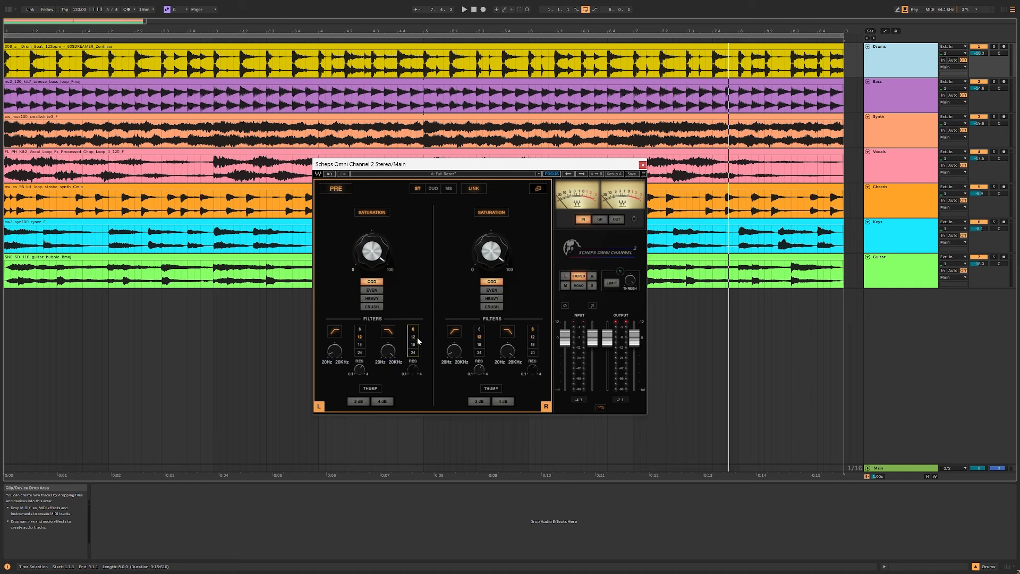
drag(413, 357, 413, 368)
Step: Sweep the high-pass and low-pass frequencies during playback and set both filter slopes to 24
key(space)
drag(335, 352, 335, 322)
drag(388, 351, 412, 382)
click(359, 353)
click(413, 353)
Step: Adjust and bypass the saturation, and readjust the high-pass filter's frequency during playback
drag(370, 244, 370, 252)
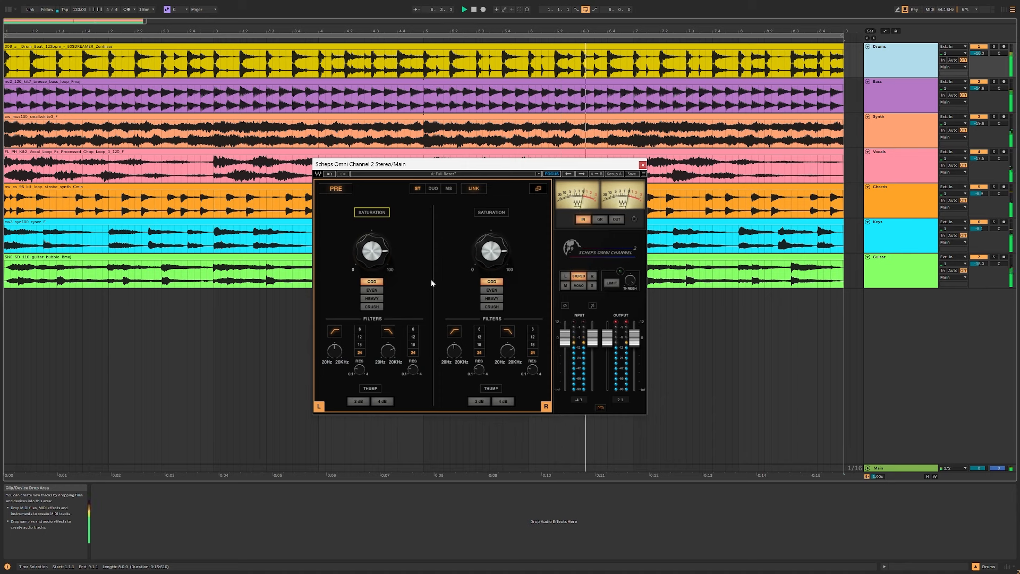
click(334, 351)
drag(334, 351, 334, 340)
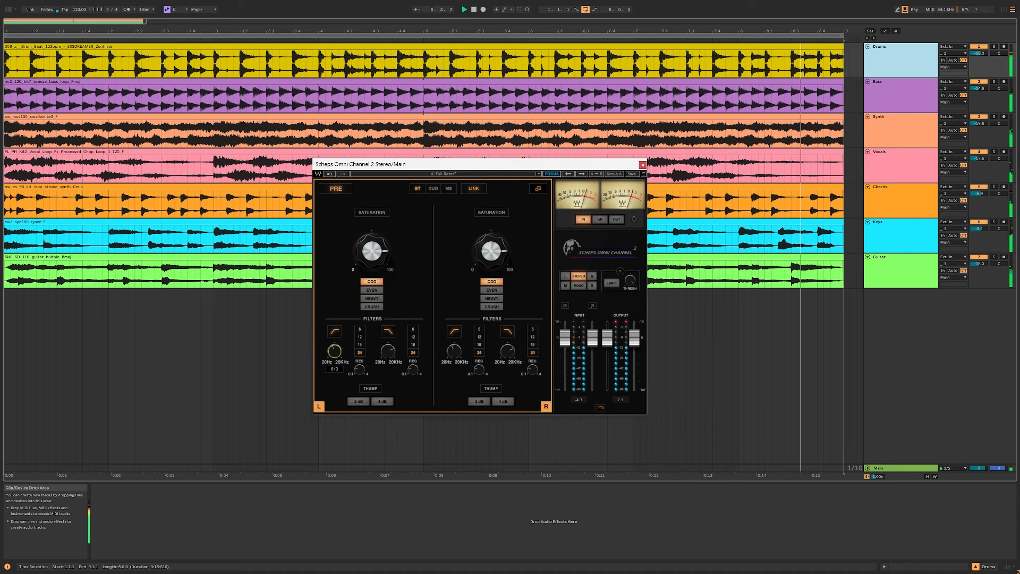
Step: Enable Thump, set it to 4 dB and toggle it off and on again
click(371, 389)
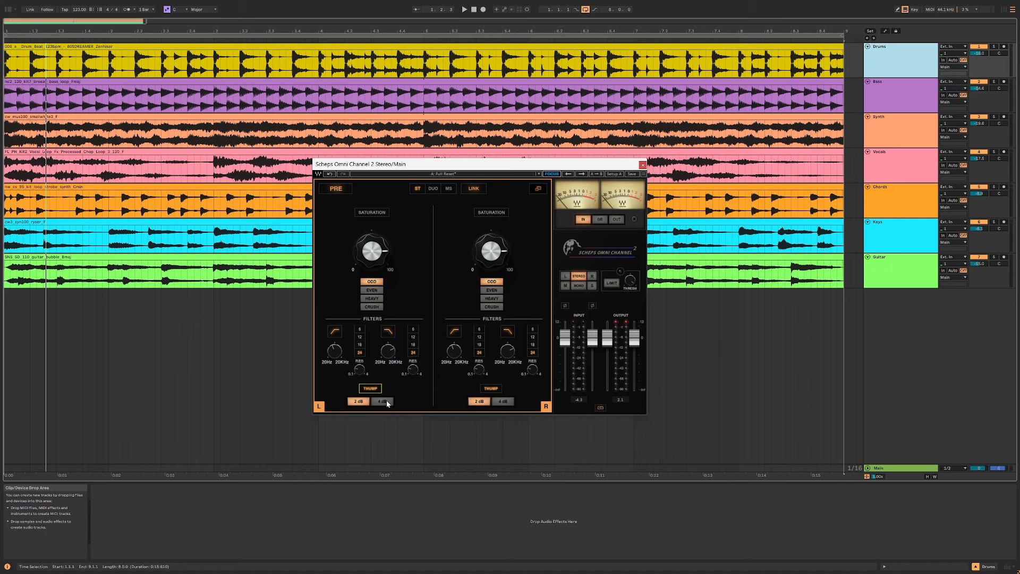
click(380, 401)
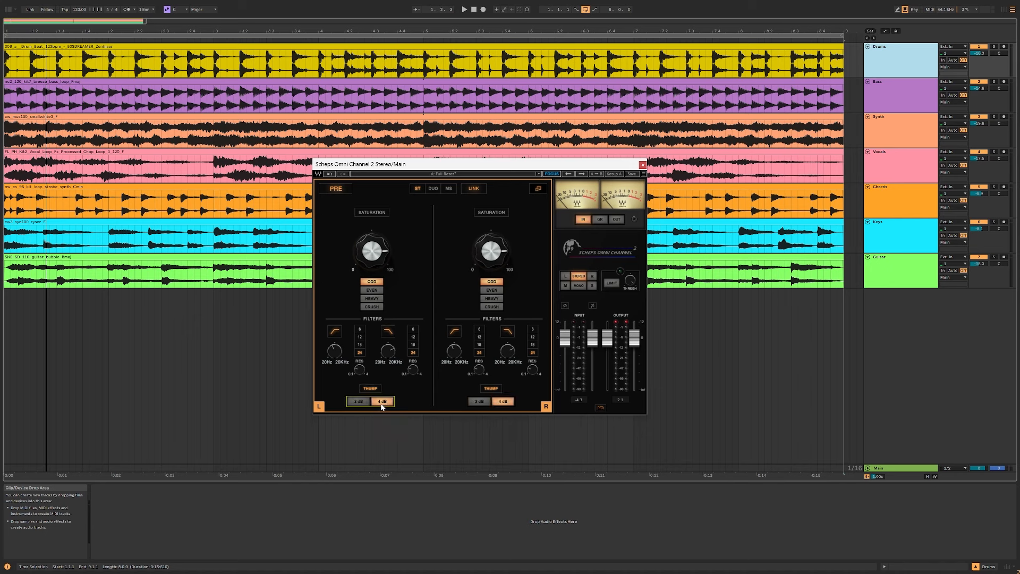
click(374, 390)
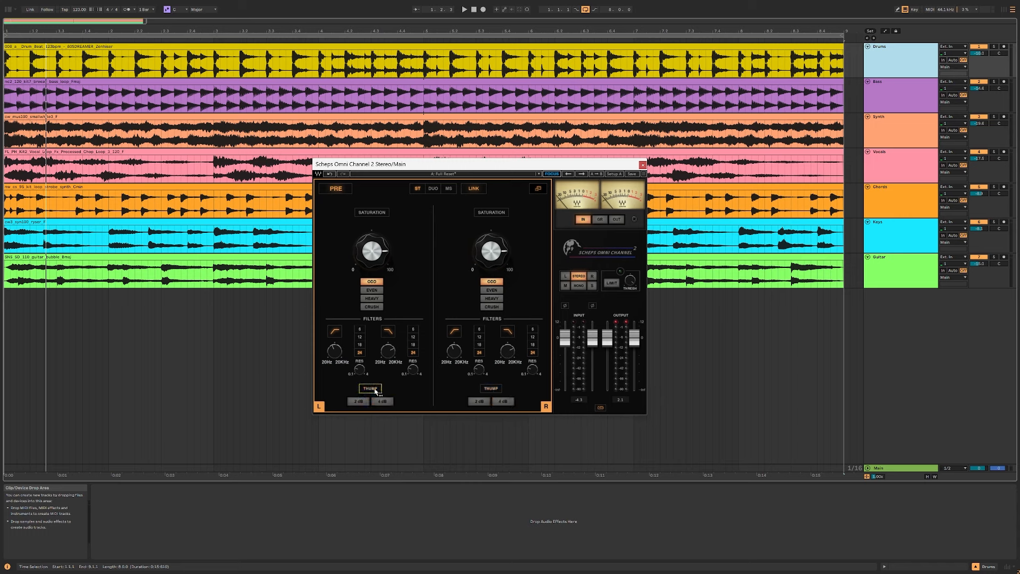
click(372, 391)
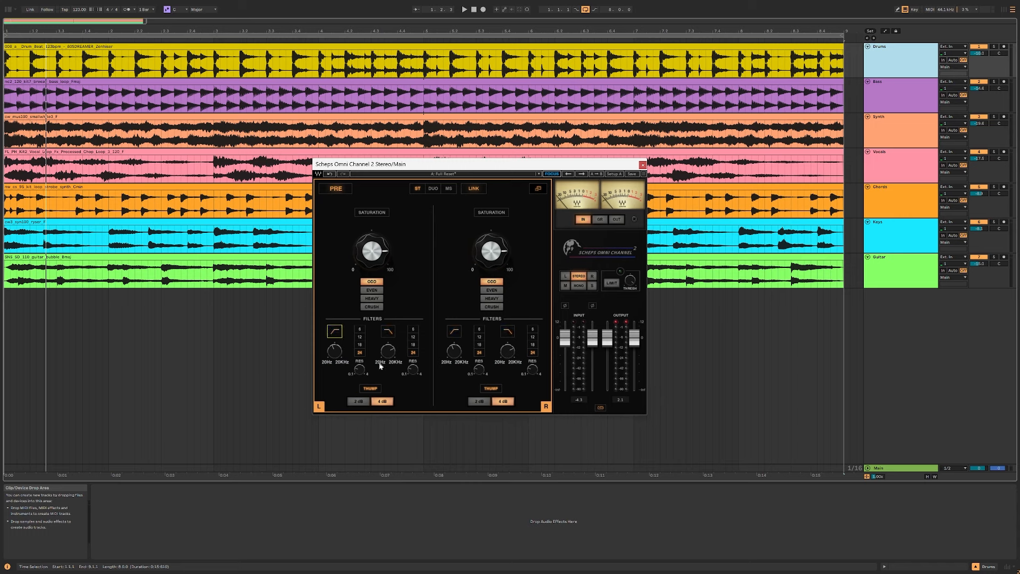
Step: Switch off both filters and compare the 2 dB and 4 dB Thump settings during playback
key(space)
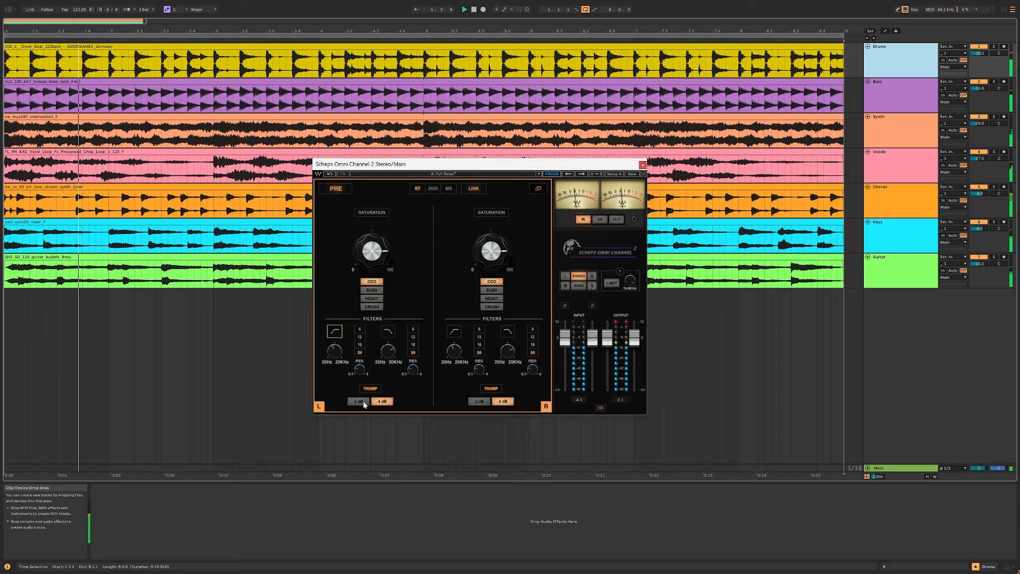
click(363, 402)
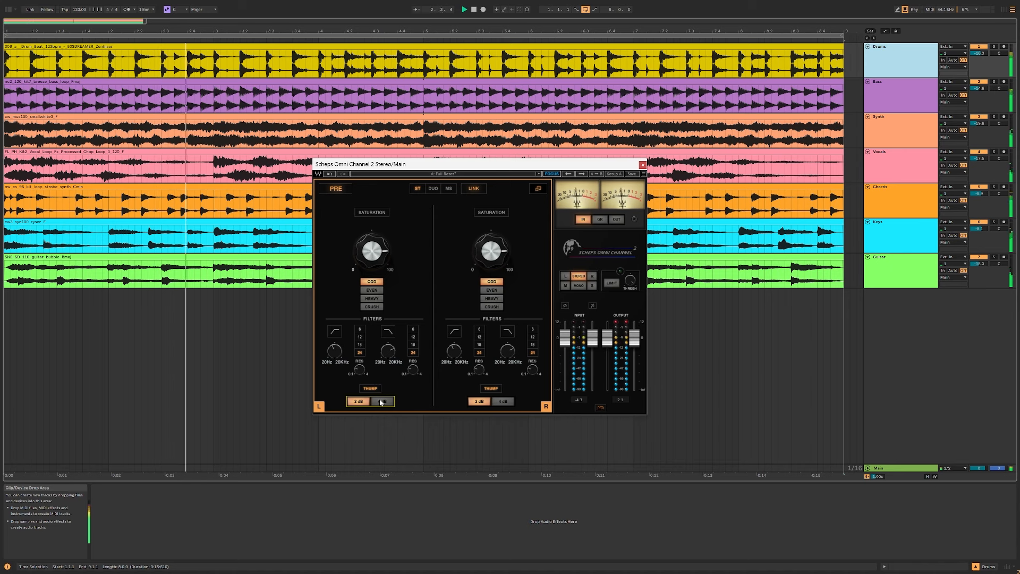
click(381, 402)
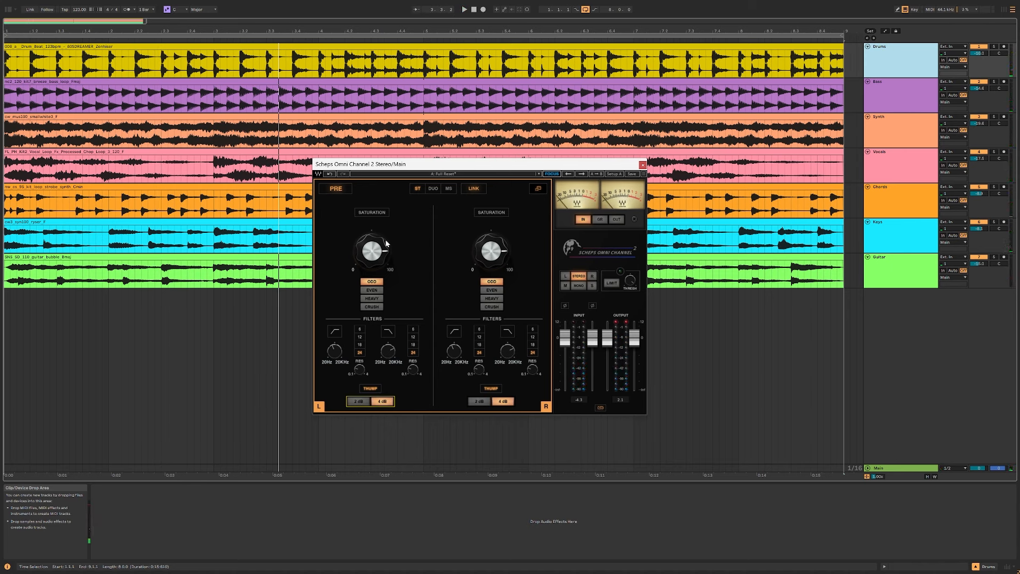
Step: Turn Thump off, re-enable saturation with an adjusted amount and lower the output faders to about -4.1 during playback
click(380, 390)
click(377, 213)
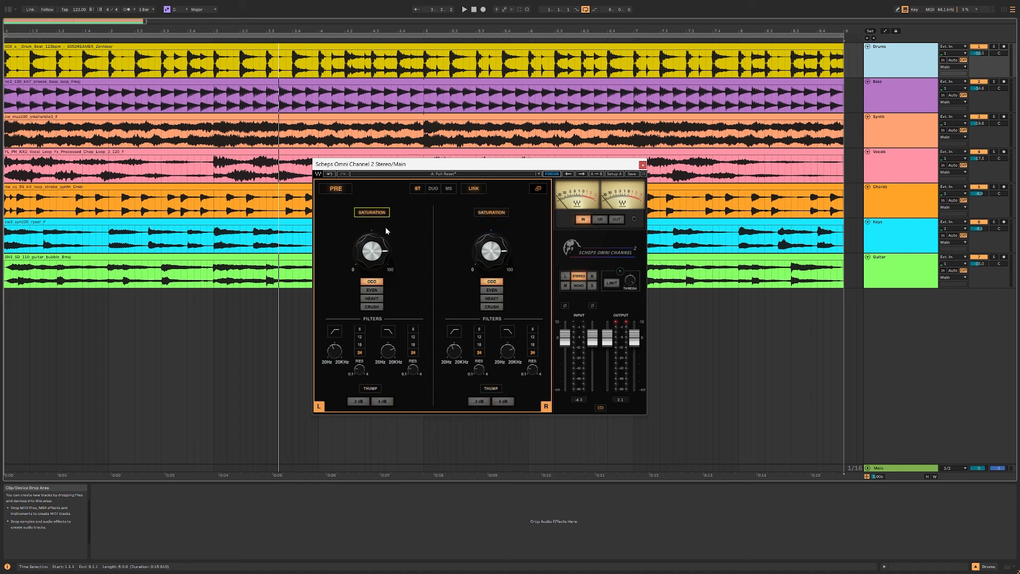
drag(368, 253, 368, 251)
key(space)
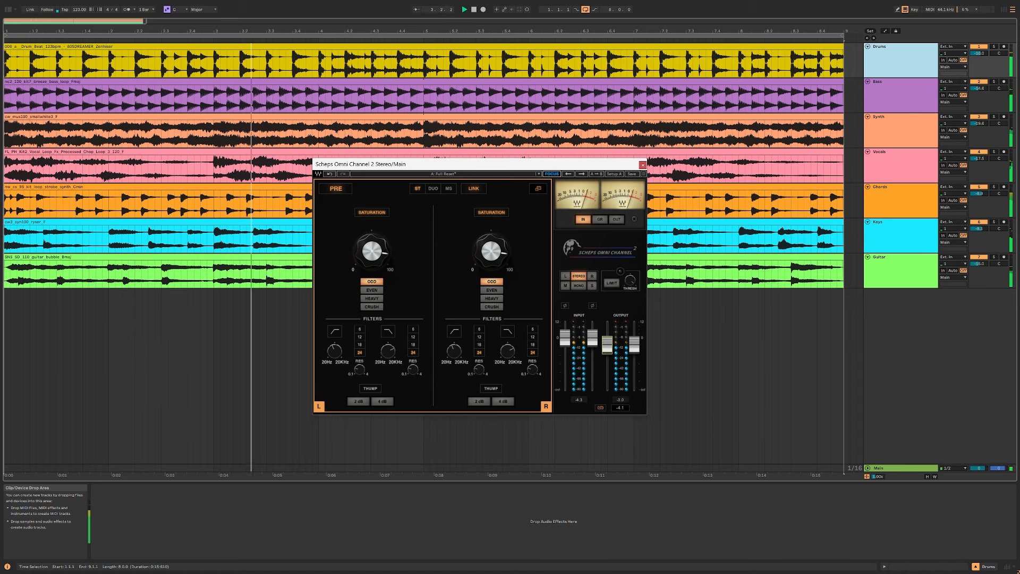
Step: Compare the mix with and without saturation at the lowered output level by toggling saturation during playback
click(372, 213)
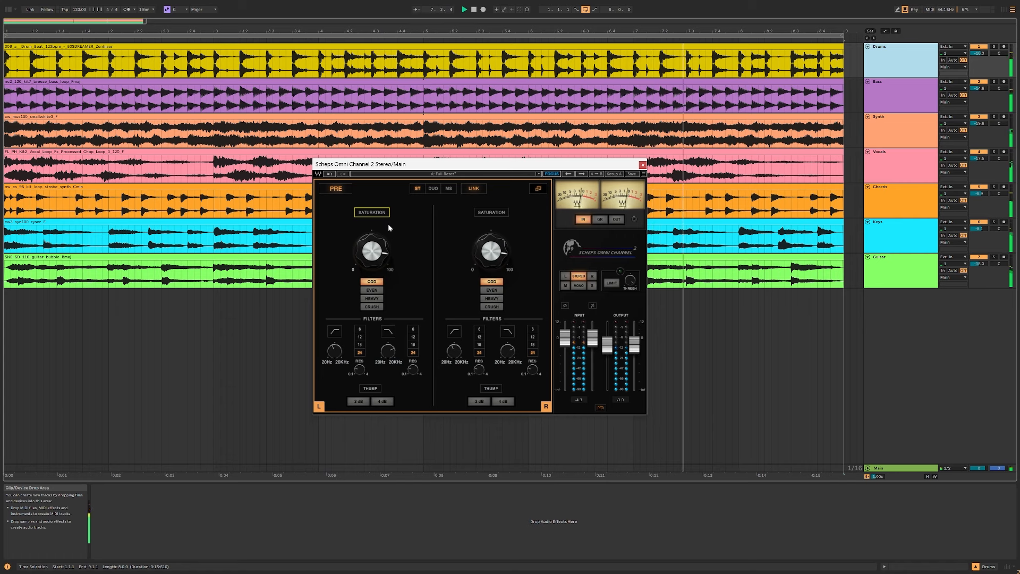
click(371, 213)
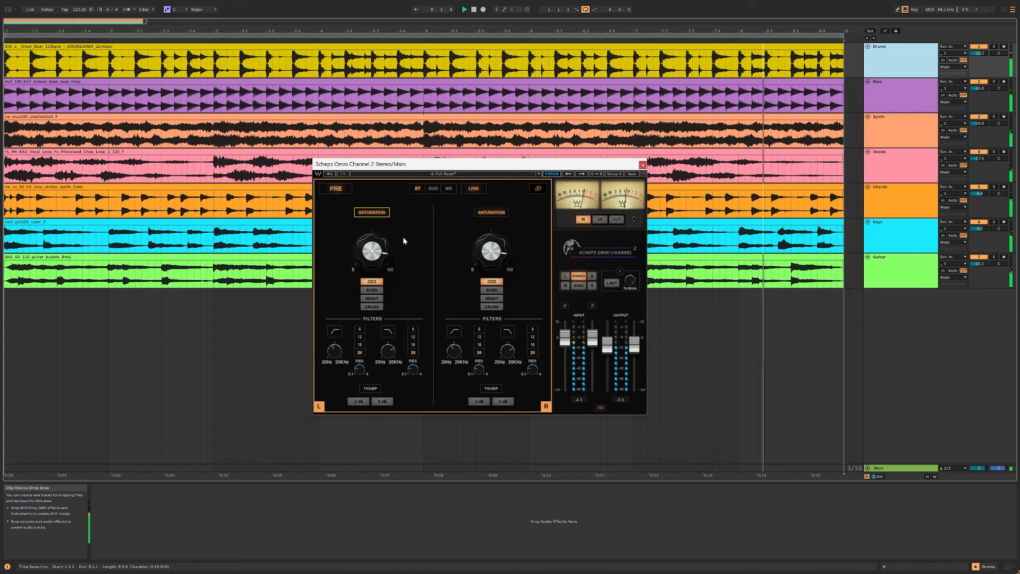
click(383, 216)
click(380, 213)
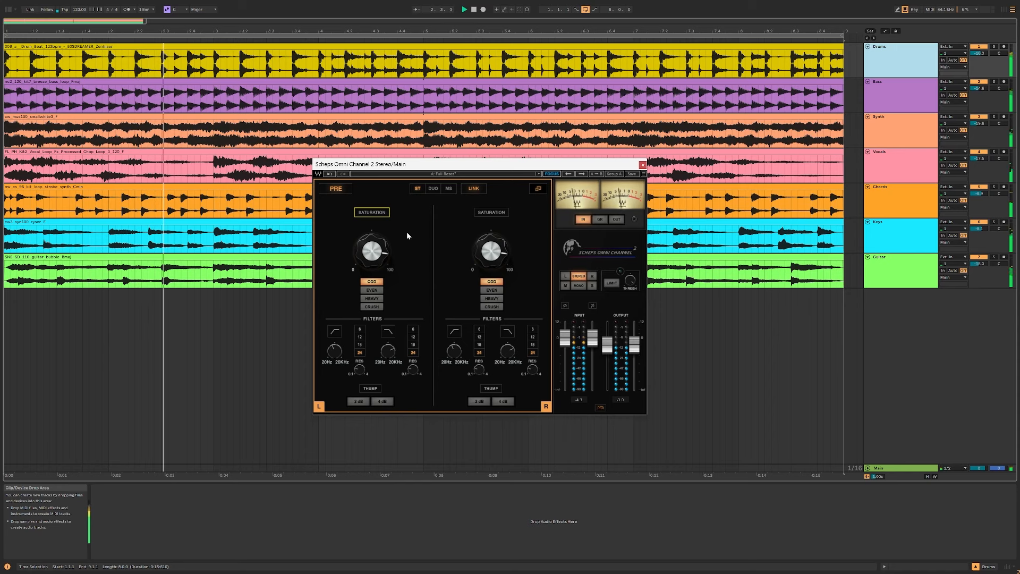
Step: Turn saturation back on, raise the output faders back level with the input faders and return to the all-modules view
click(386, 212)
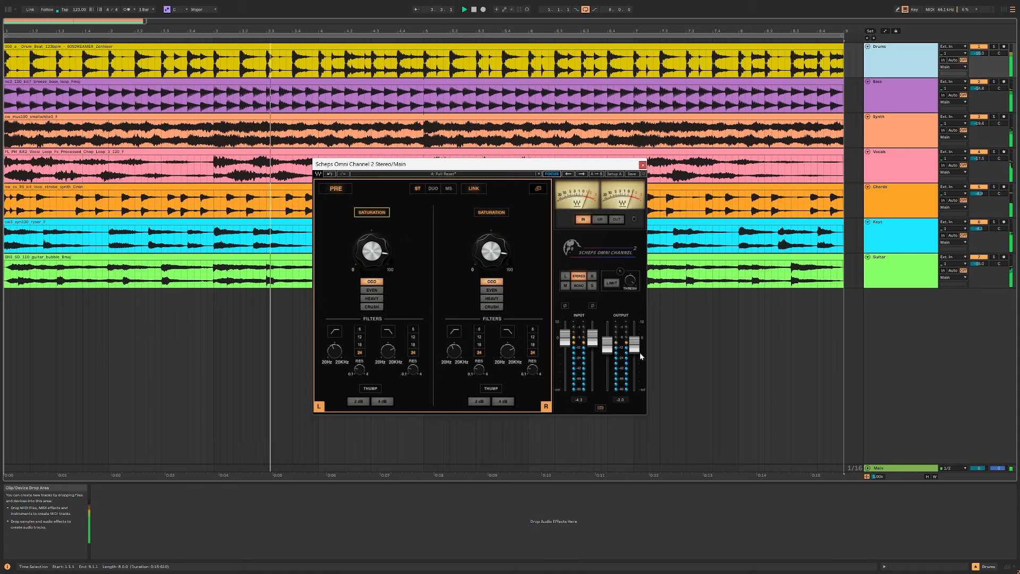
drag(637, 349, 636, 347)
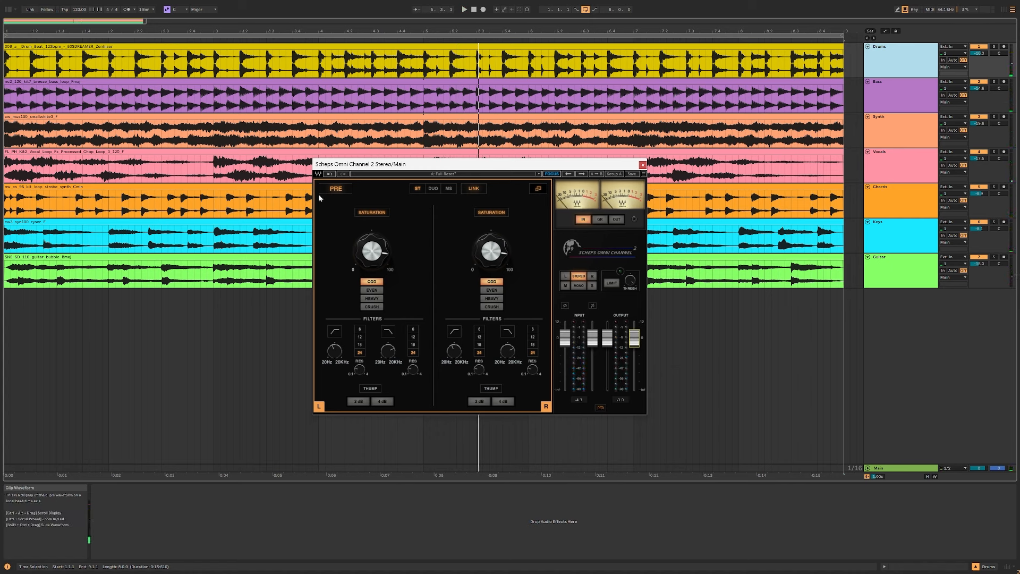
click(537, 189)
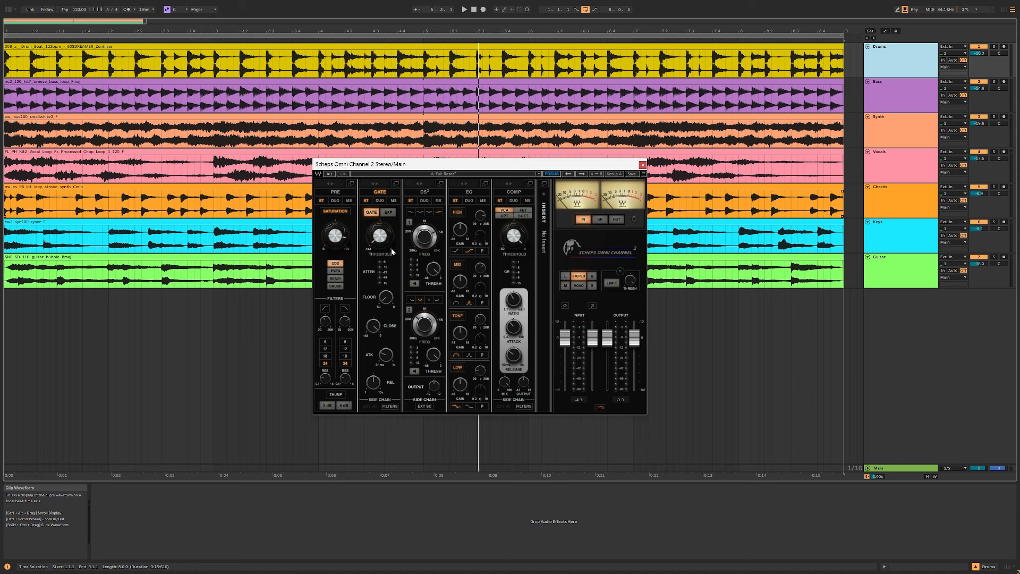
Step: Set the gate threshold to about -11.3 and adjust its floor, close, attack and release while auditioning the mix
click(380, 236)
click(387, 301)
drag(385, 297, 385, 293)
drag(373, 328, 374, 333)
mouse_move(375, 332)
mouse_move(374, 382)
mouse_move(386, 354)
key(space)
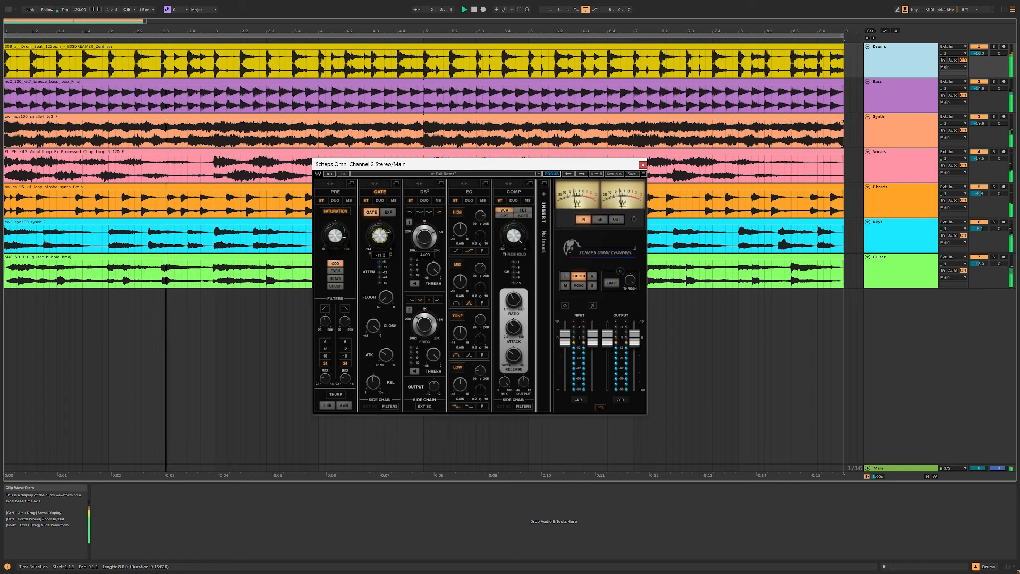
drag(384, 355, 374, 380)
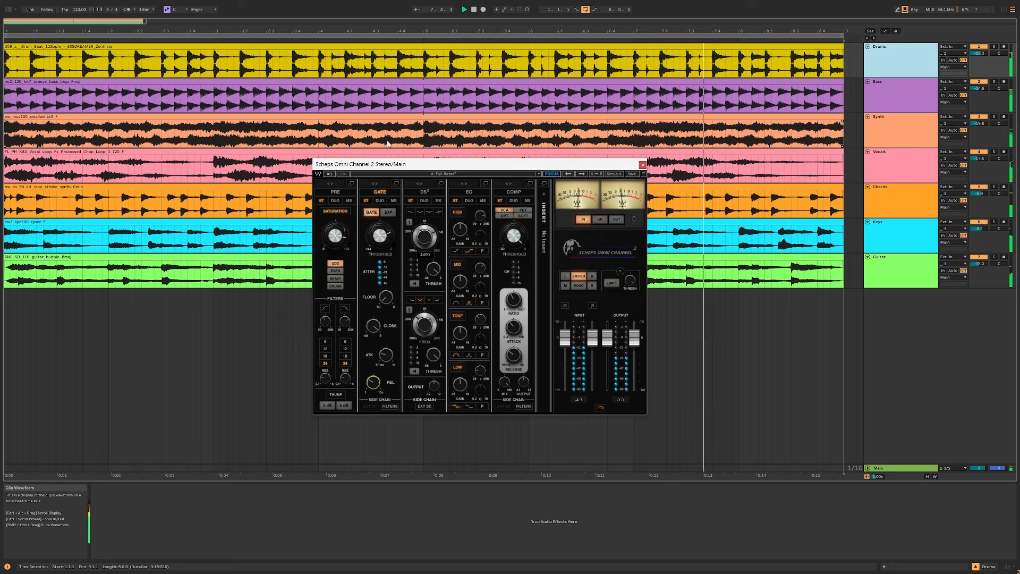
Step: Expand the GATE module, enable both sidechain filters and adjust their cutoffs while listening to the sidechain
click(396, 182)
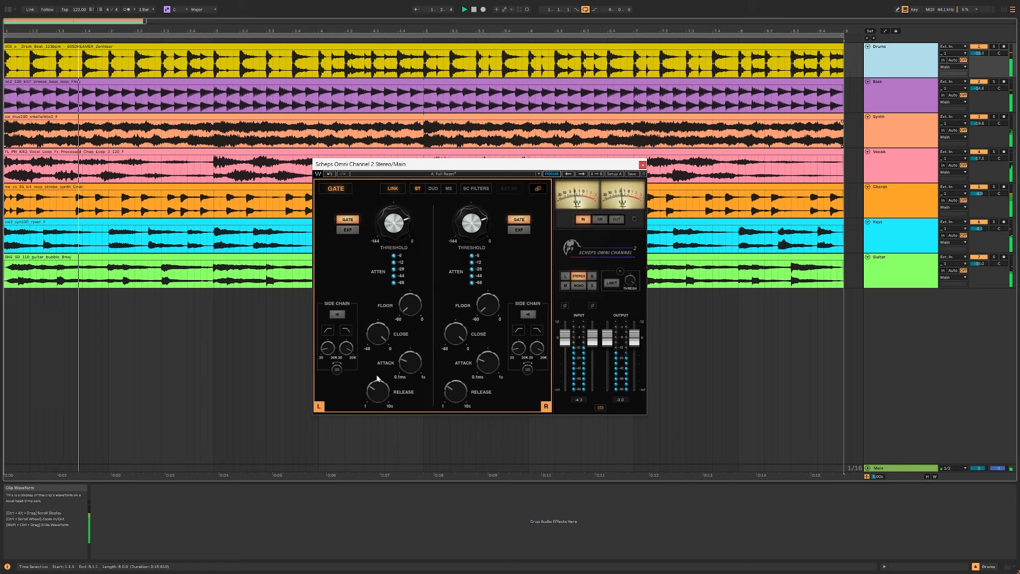
click(342, 314)
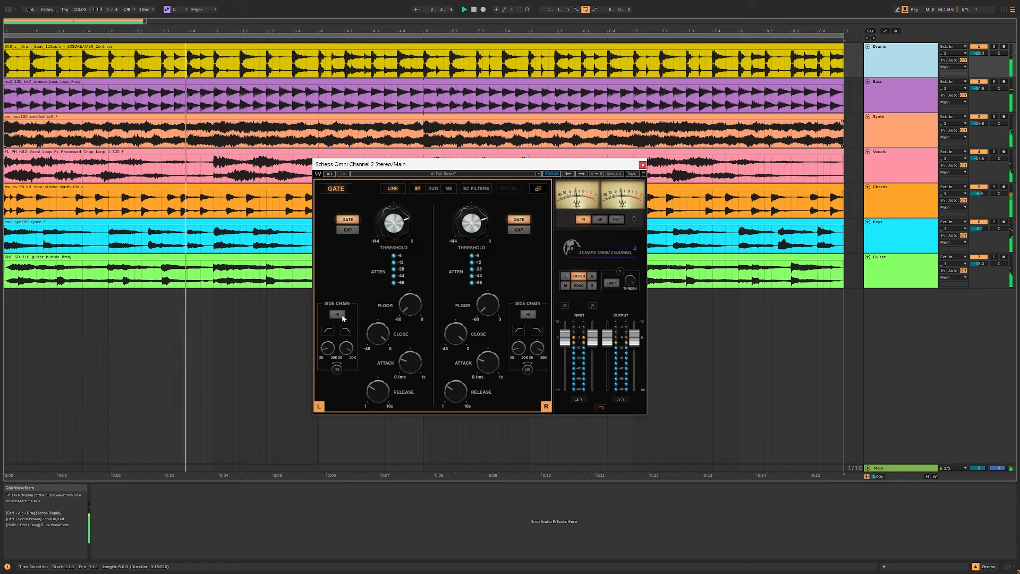
click(347, 330)
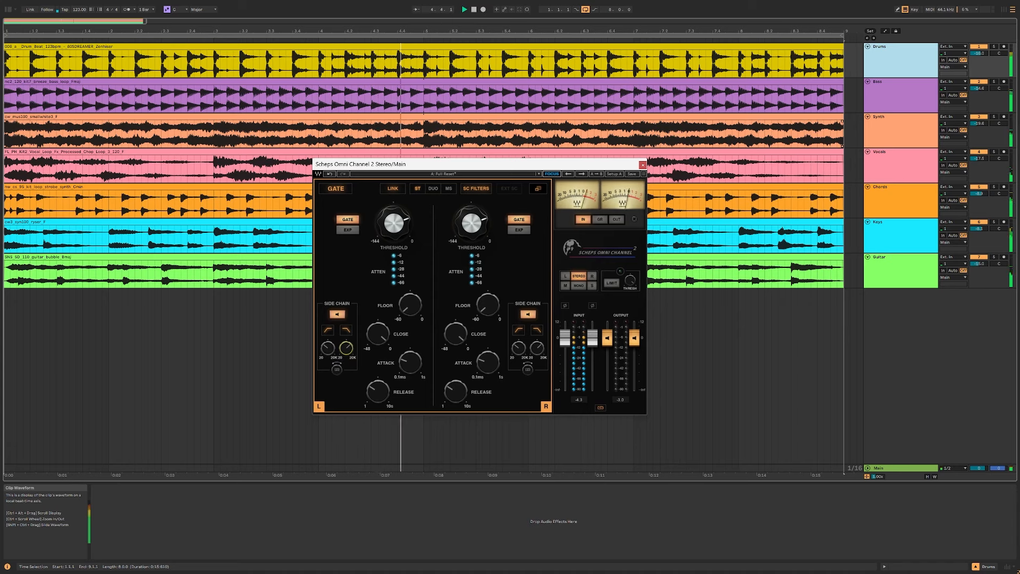
mouse_move(328, 348)
mouse_down()
mouse_move(346, 355)
mouse_move(328, 346)
mouse_up()
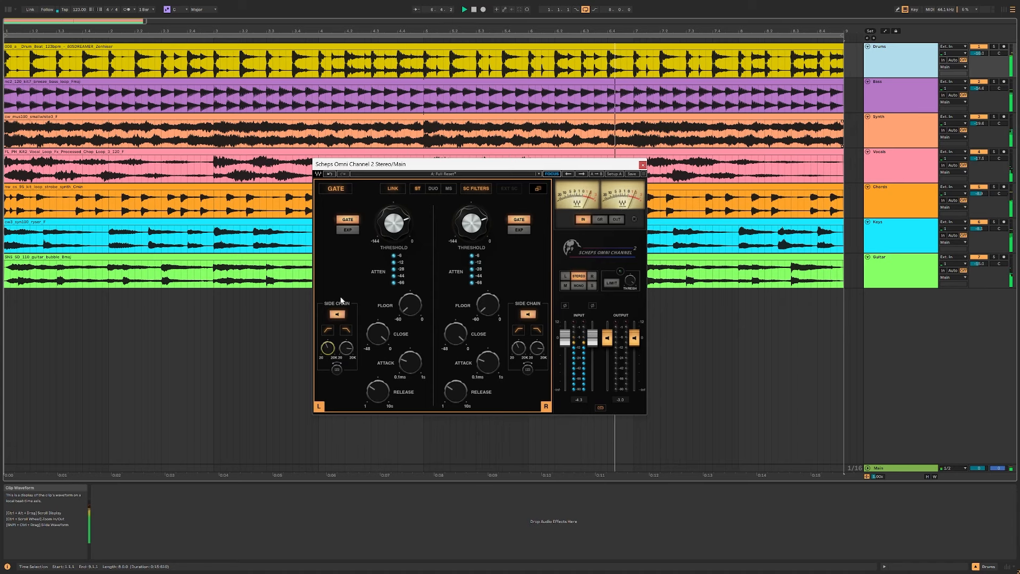
Step: Refine the gate threshold and sidechain low-pass cutoff during playback, toggling the sidechain listen on and finally off
drag(393, 223, 394, 231)
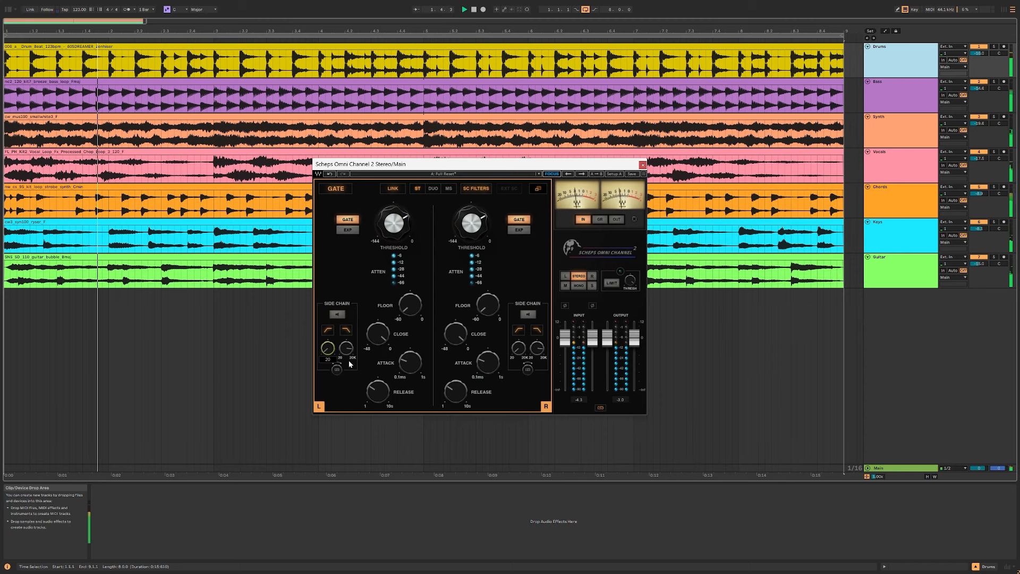
drag(346, 348, 346, 358)
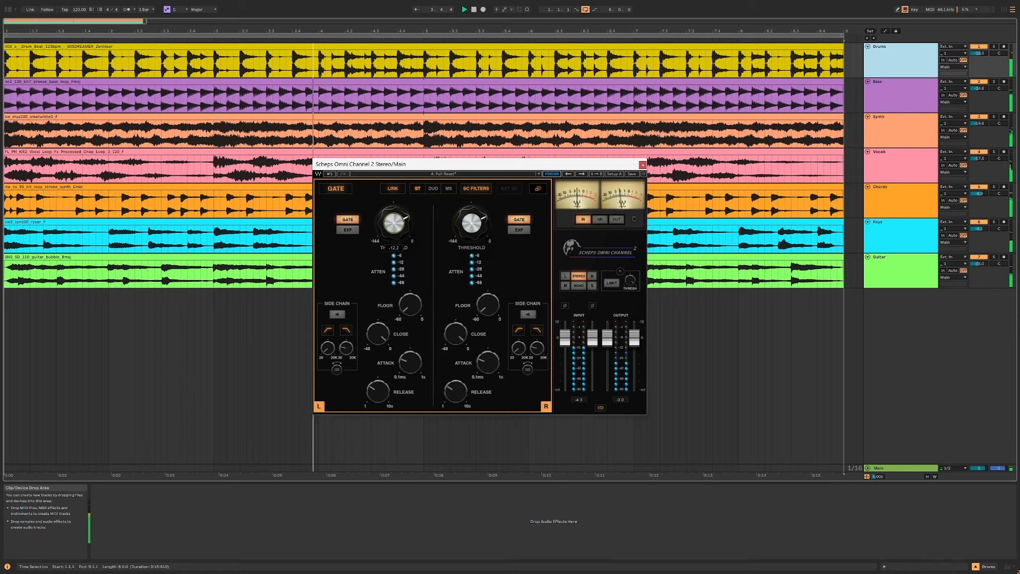
click(337, 314)
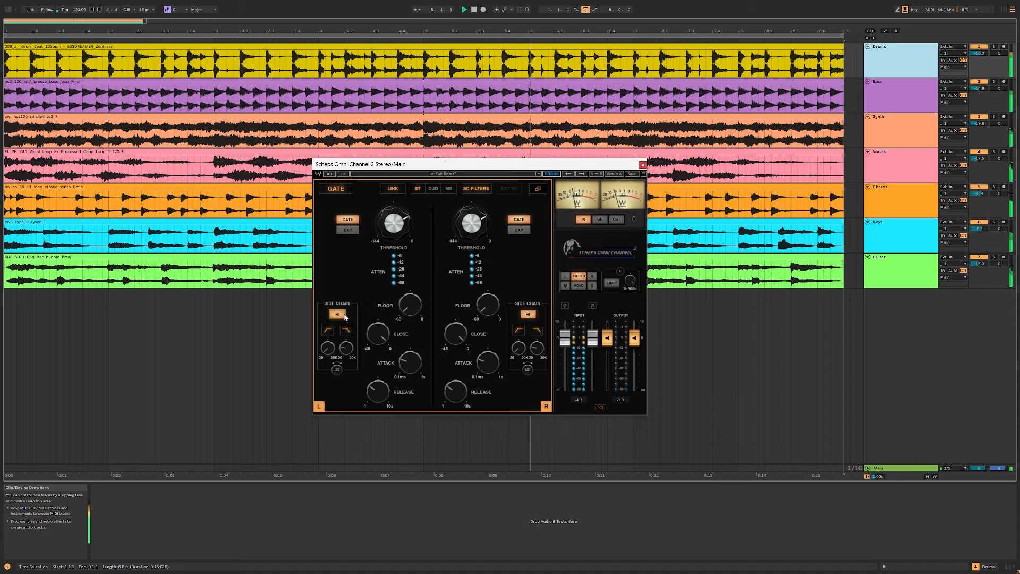
click(342, 316)
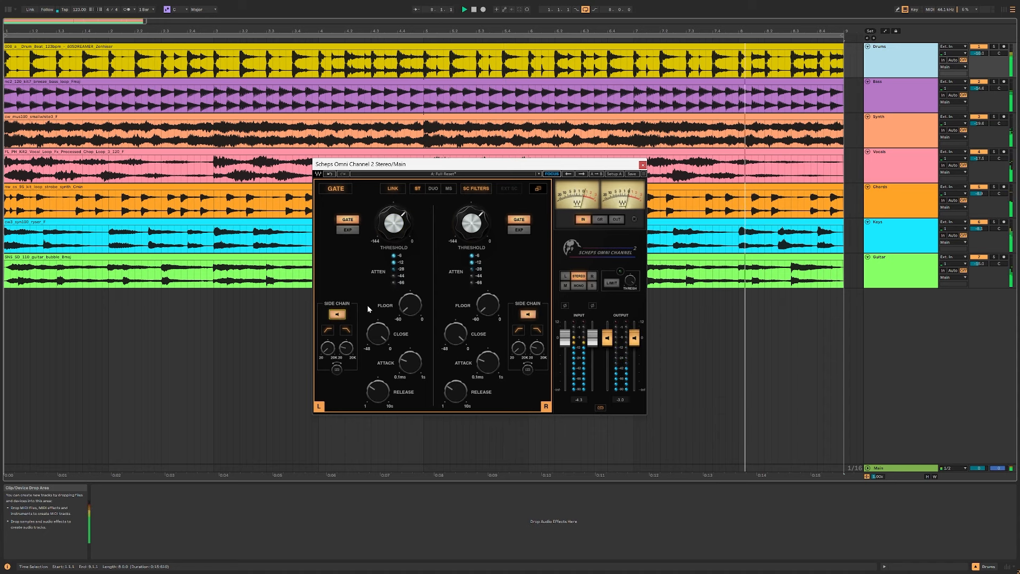
click(334, 315)
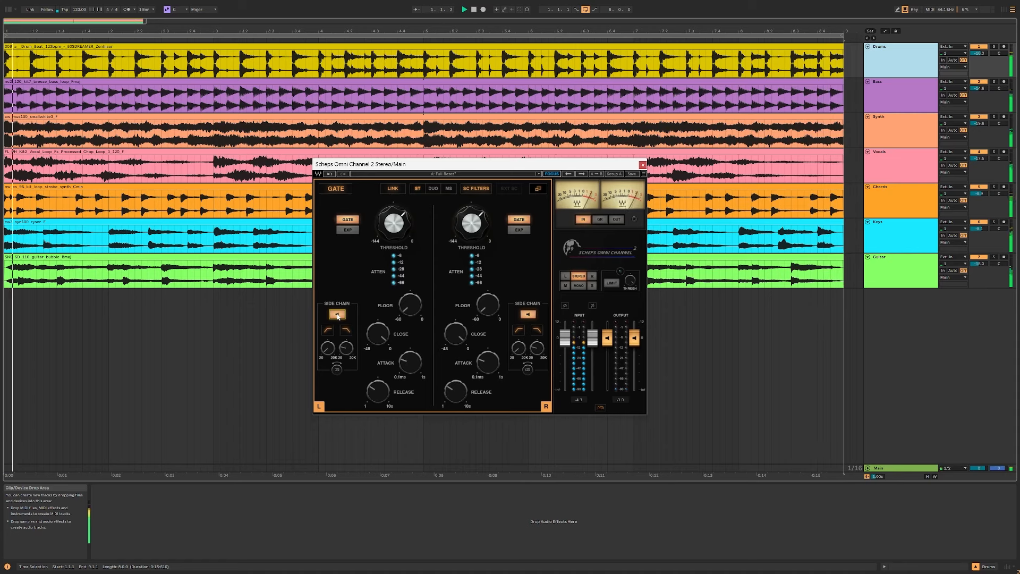
click(337, 315)
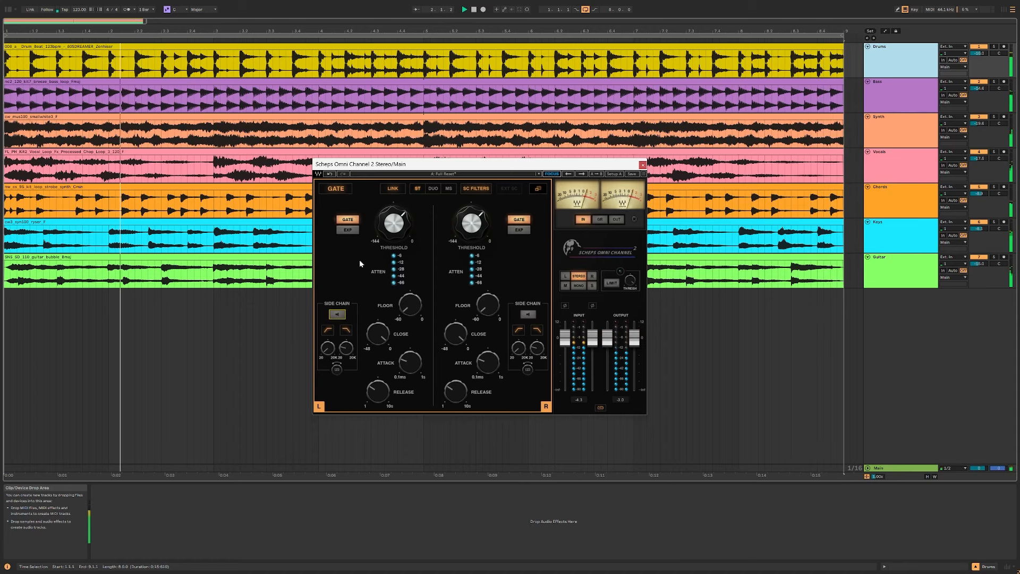
Step: Audition the EXP mode with an adjusted threshold, stop playback and switch the module back to GATE mode
click(347, 230)
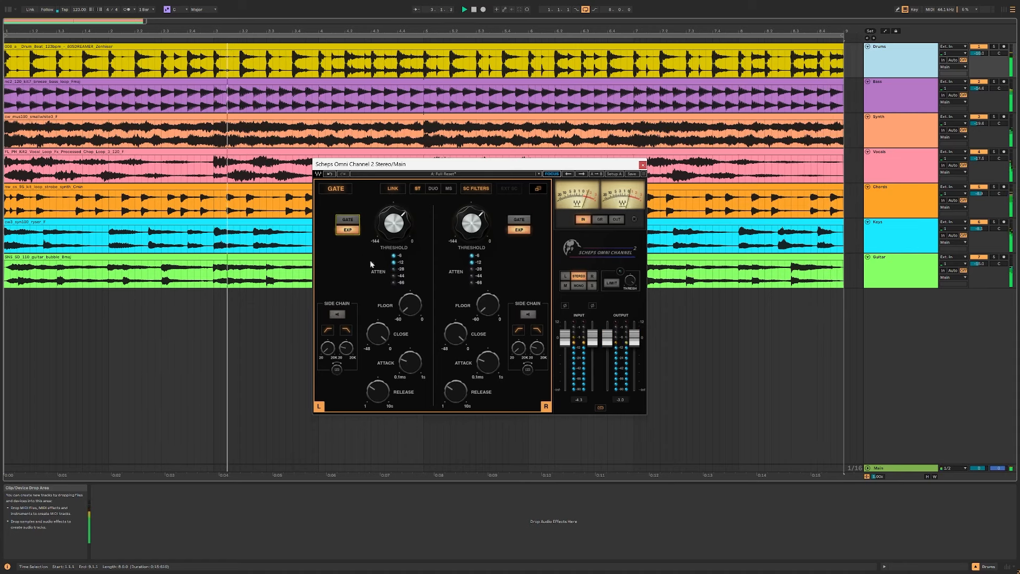
drag(394, 223, 394, 213)
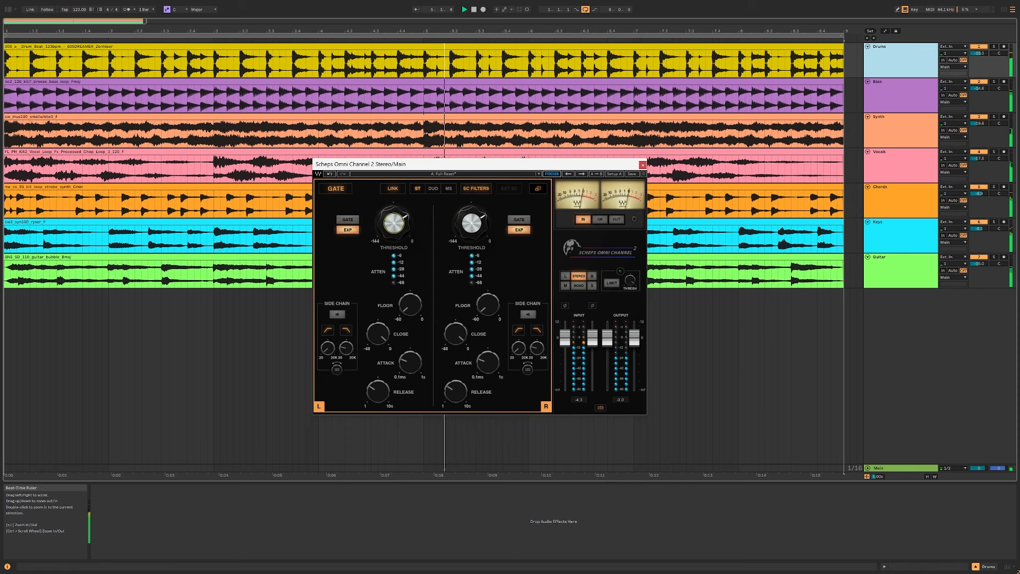
click(540, 31)
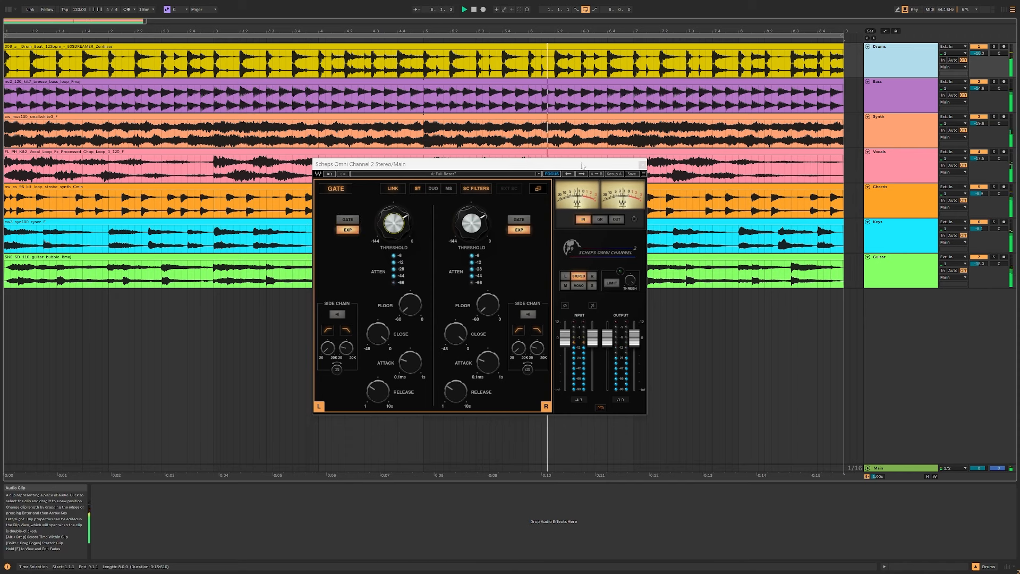
click(564, 166)
key(space)
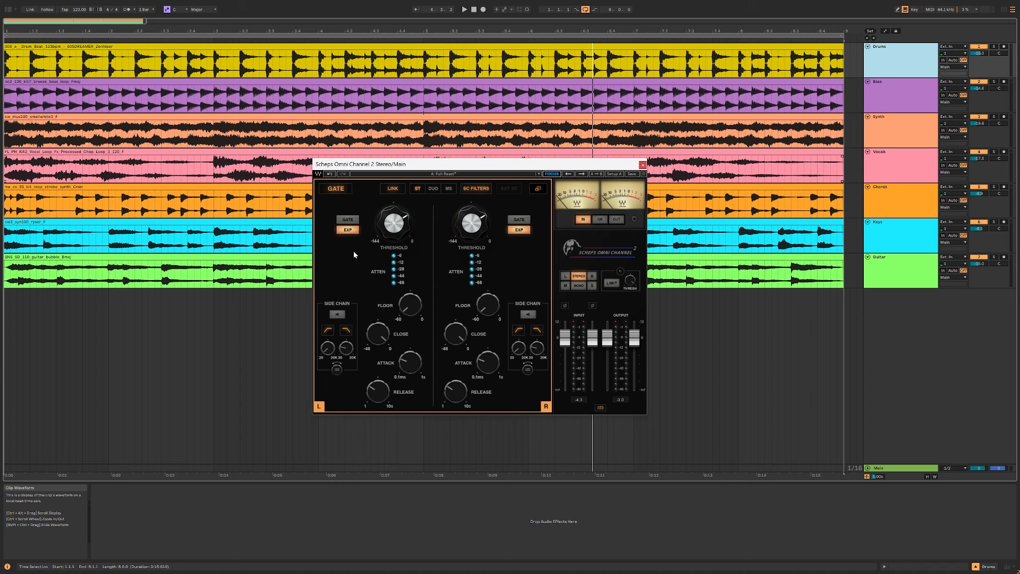
click(354, 232)
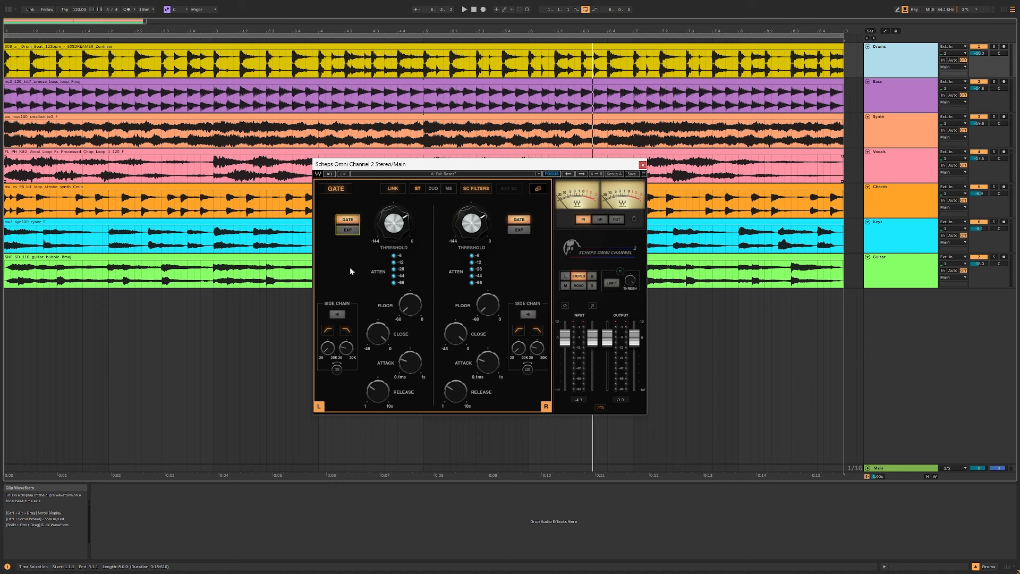
Step: Compare the gate's DUO and MS modes, leave it on MS, switch the gate off and return to the all-modules view
click(434, 189)
click(449, 189)
click(433, 189)
click(450, 190)
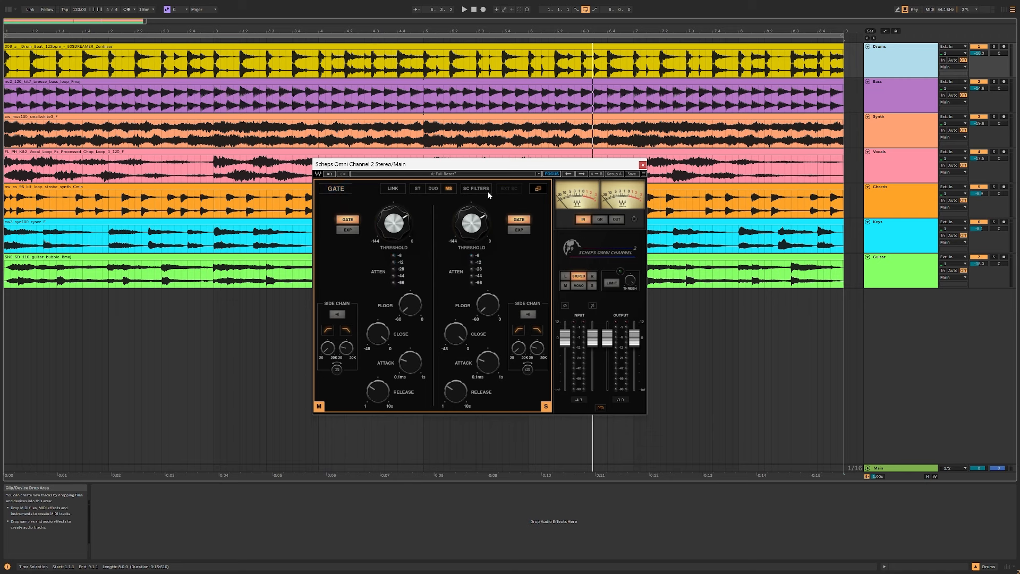
click(542, 189)
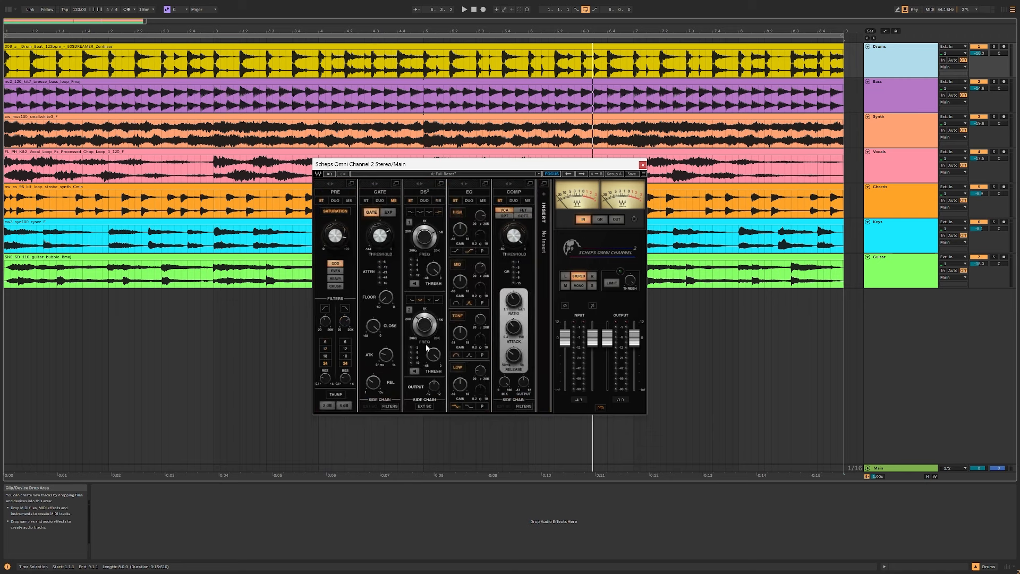
Step: Expand the DS² module, enable band 1, sweep its frequency and turn on its listen function during playback
click(441, 184)
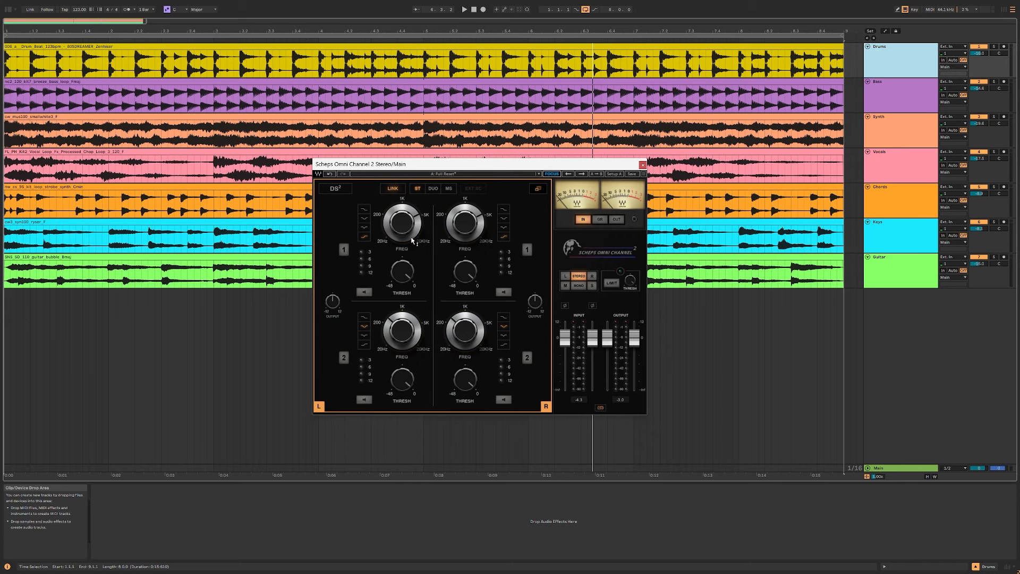
mouse_move(401, 222)
drag(401, 222, 401, 250)
key(space)
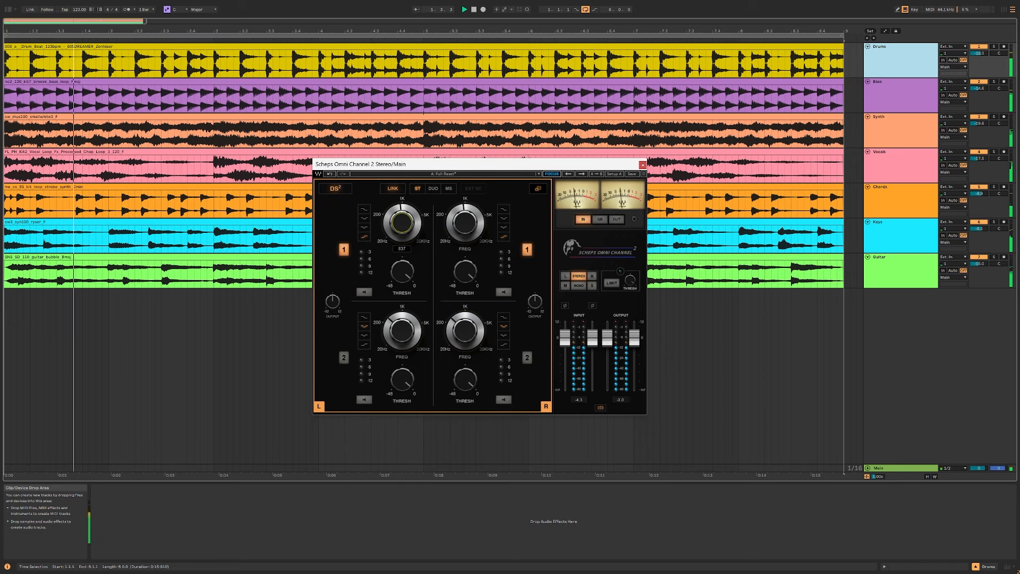
click(364, 291)
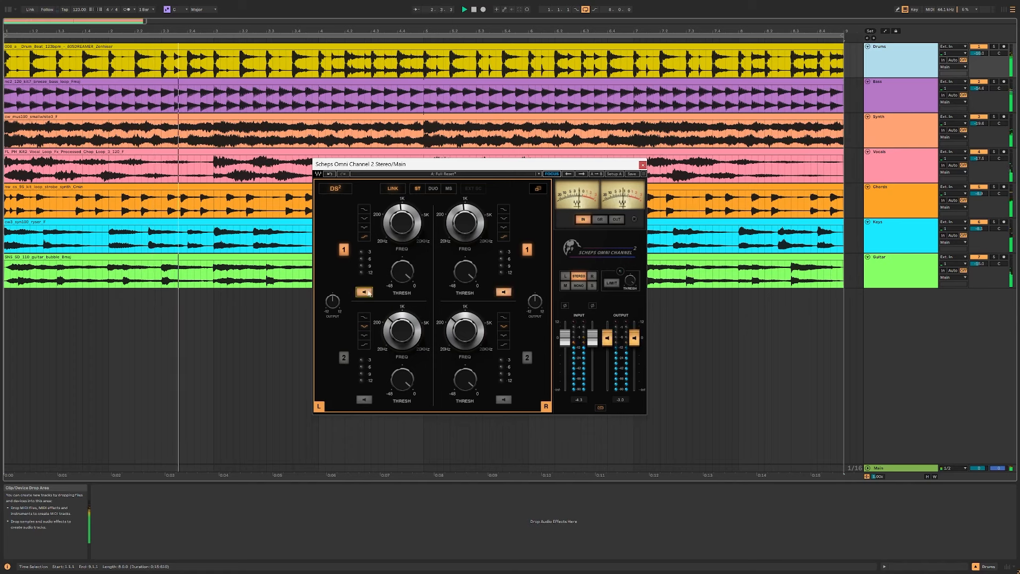
Step: Choose the third filter shape for DS² band 1, adjust its frequency and lower its threshold, with listen switched off
click(365, 228)
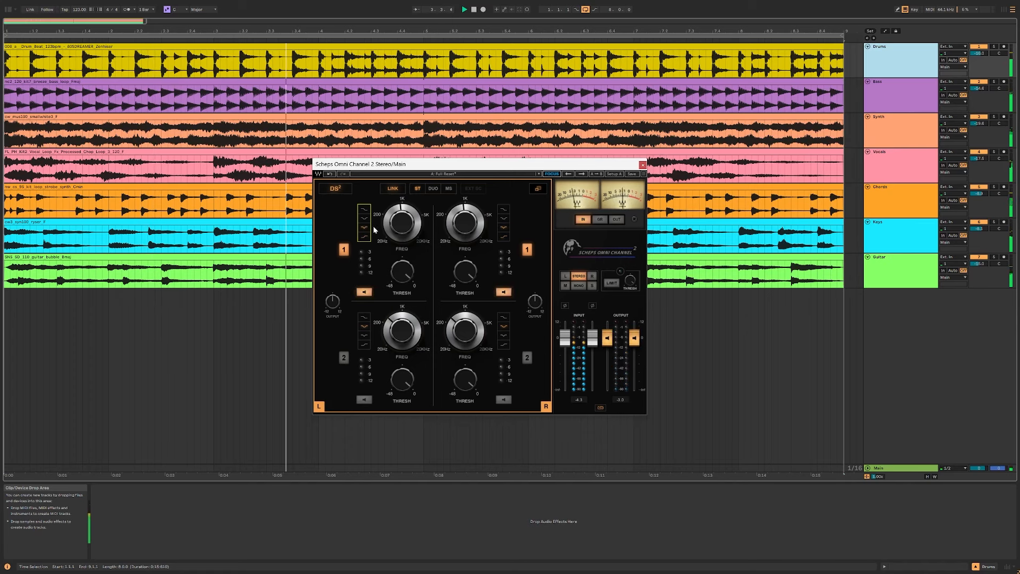
mouse_move(402, 223)
mouse_down()
mouse_move(403, 196)
mouse_move(409, 227)
mouse_up()
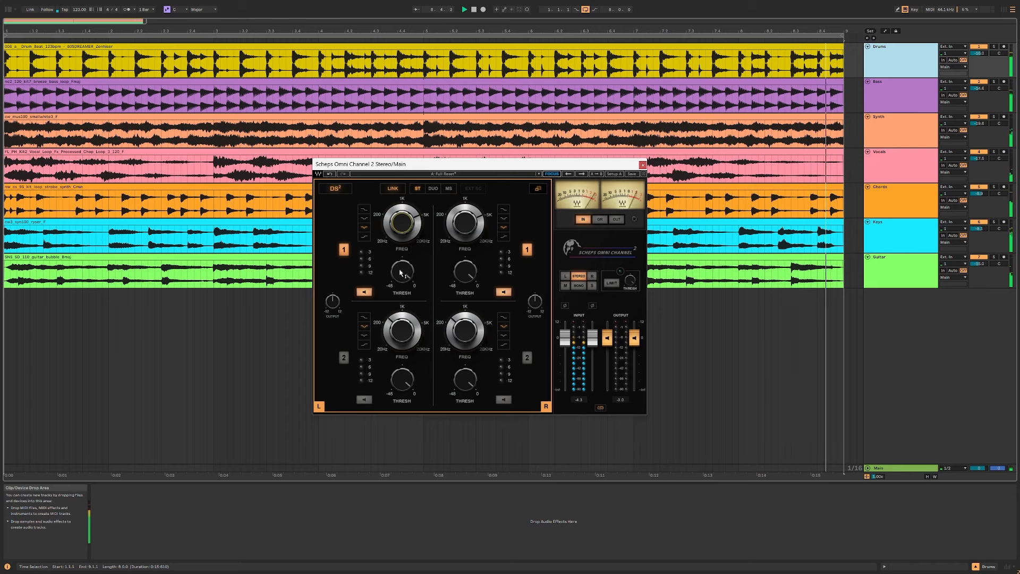
drag(405, 273, 406, 298)
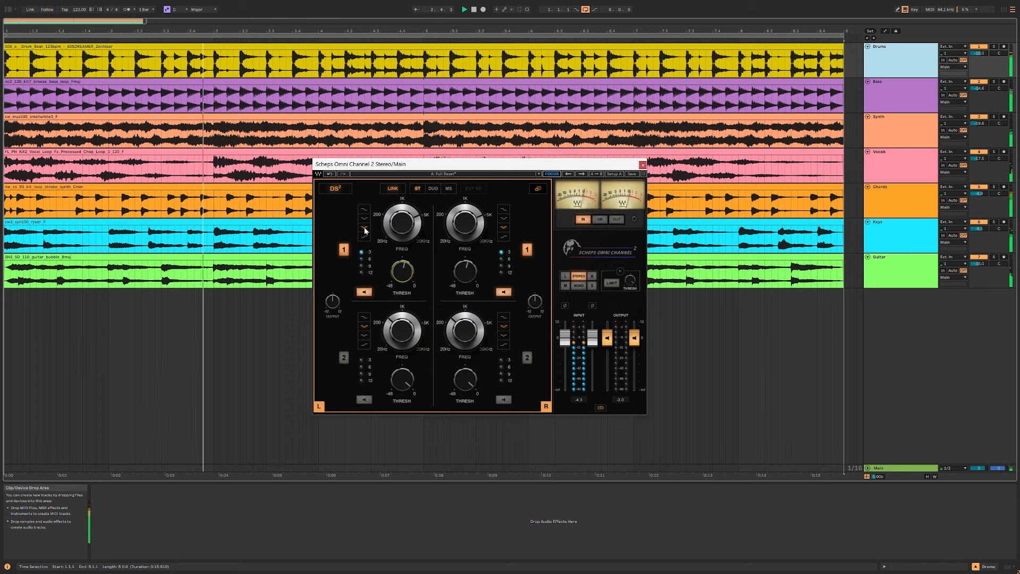
click(368, 293)
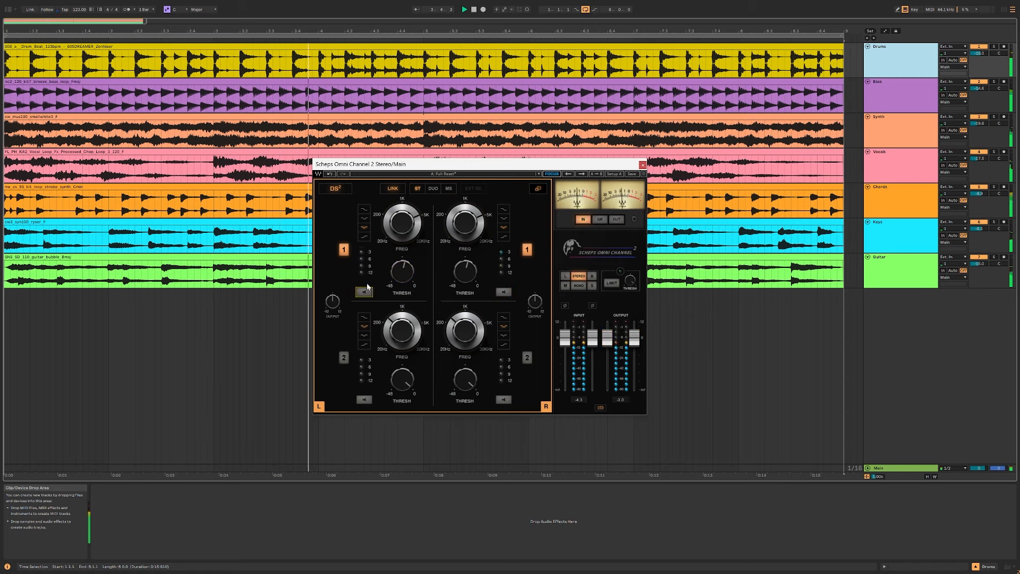
drag(402, 271, 402, 293)
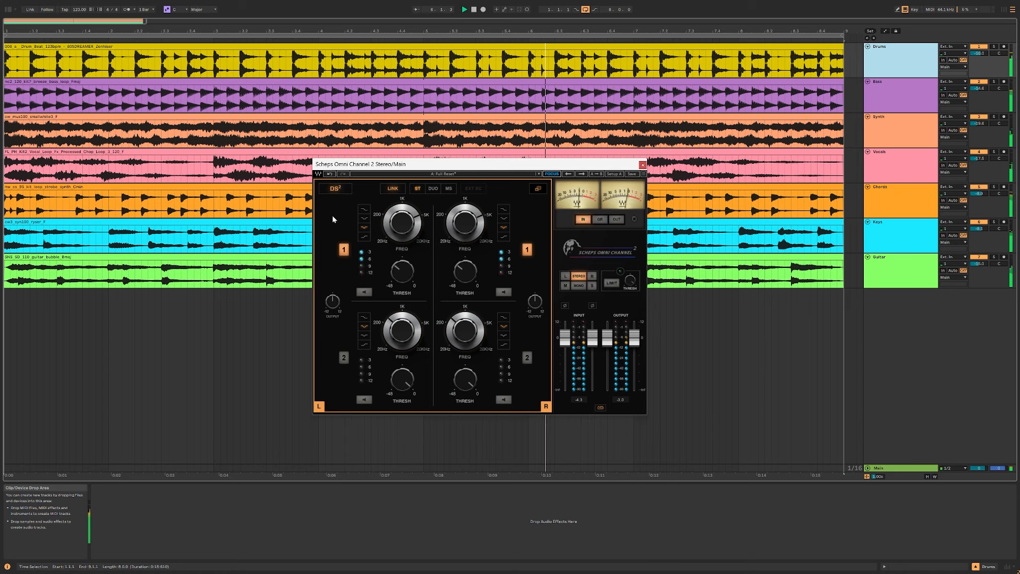
drag(405, 273, 402, 280)
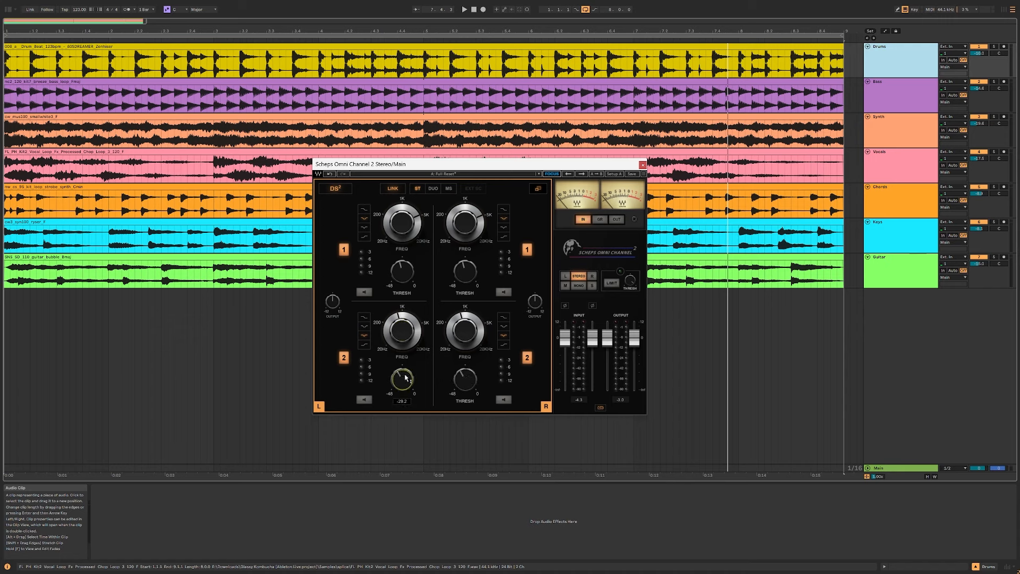
Step: Play the mix and adjust DS² band 2's threshold with its listen function on, then with listen off
key(space)
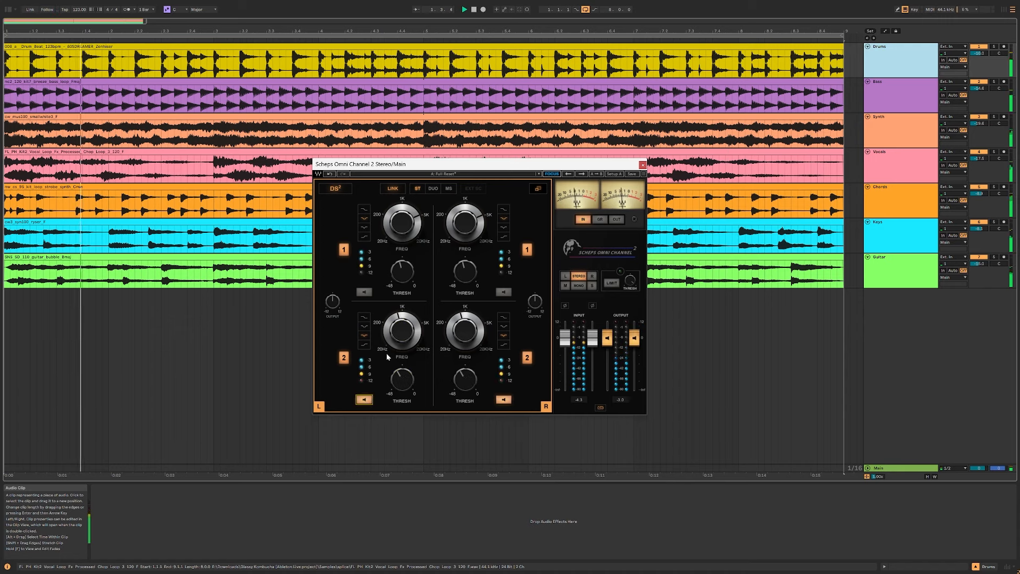
drag(408, 355, 408, 350)
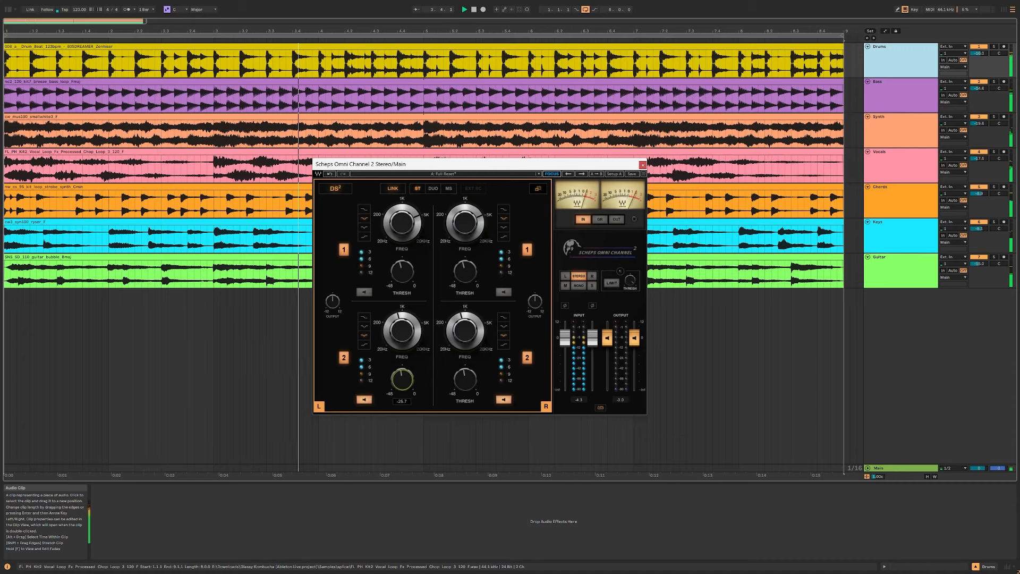
click(363, 399)
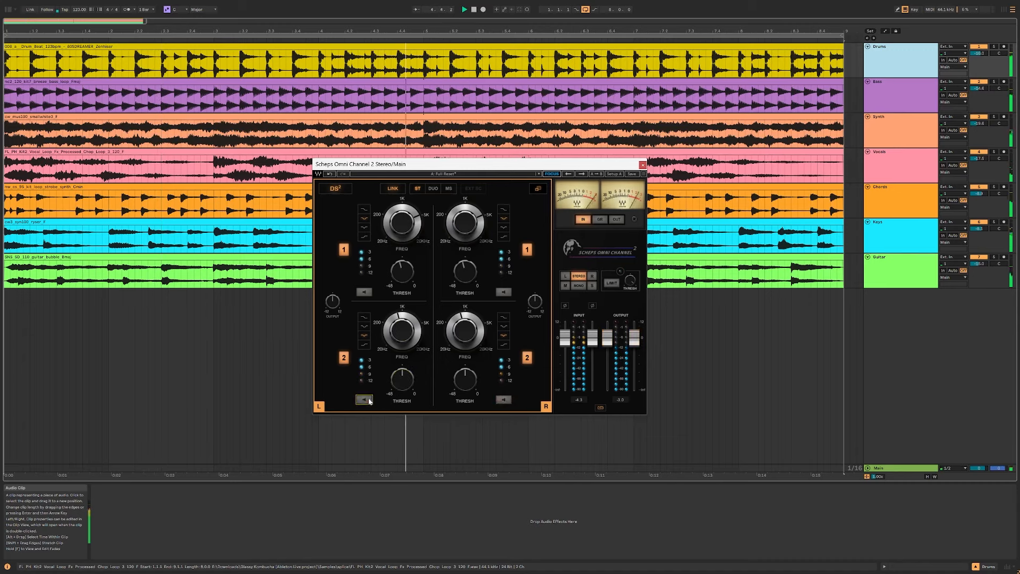
drag(402, 379, 402, 383)
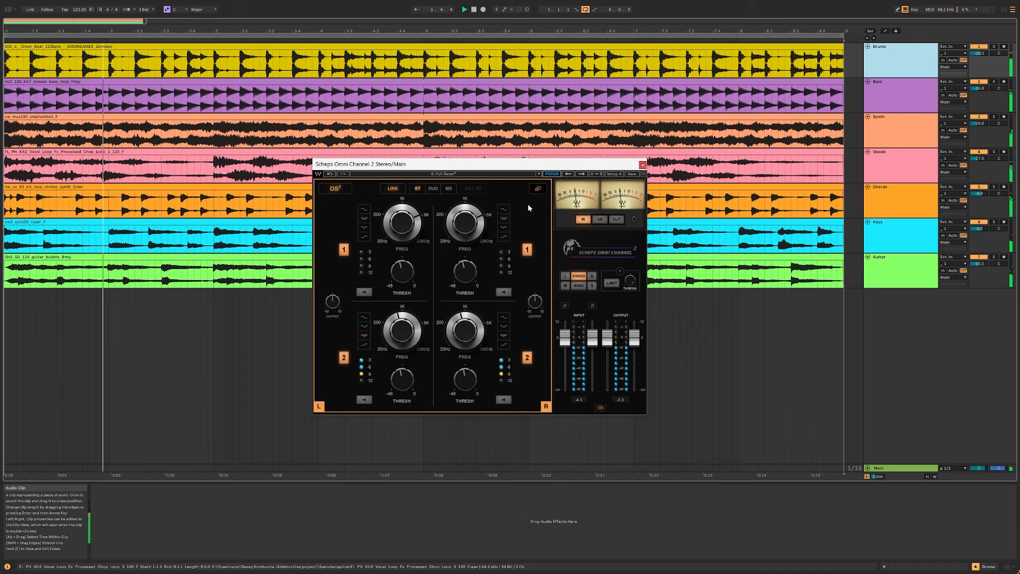
Step: Set DS² band 2's threshold to about -20, switch the DS² module off and return to the all-modules view
drag(404, 385, 404, 372)
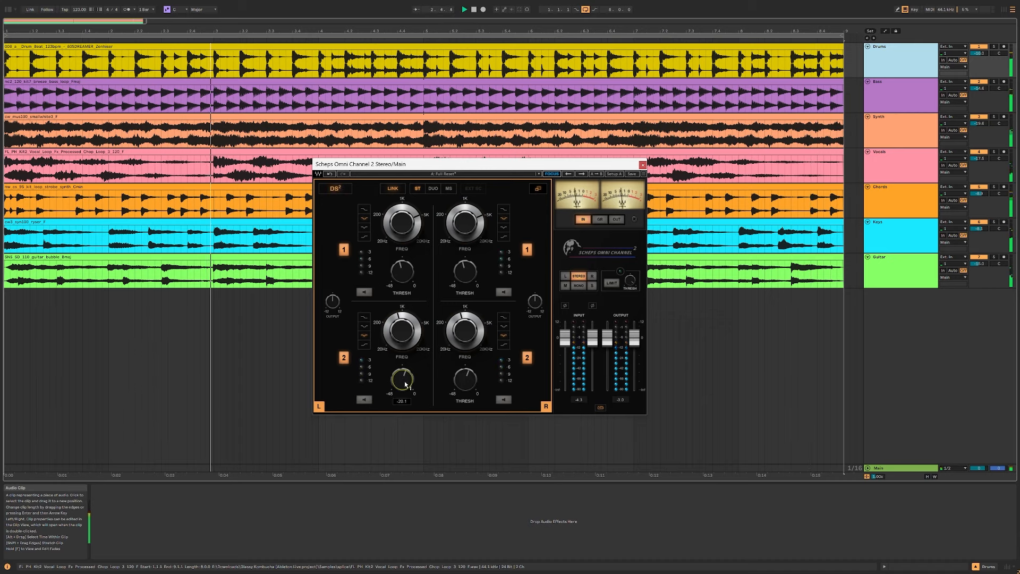
click(335, 189)
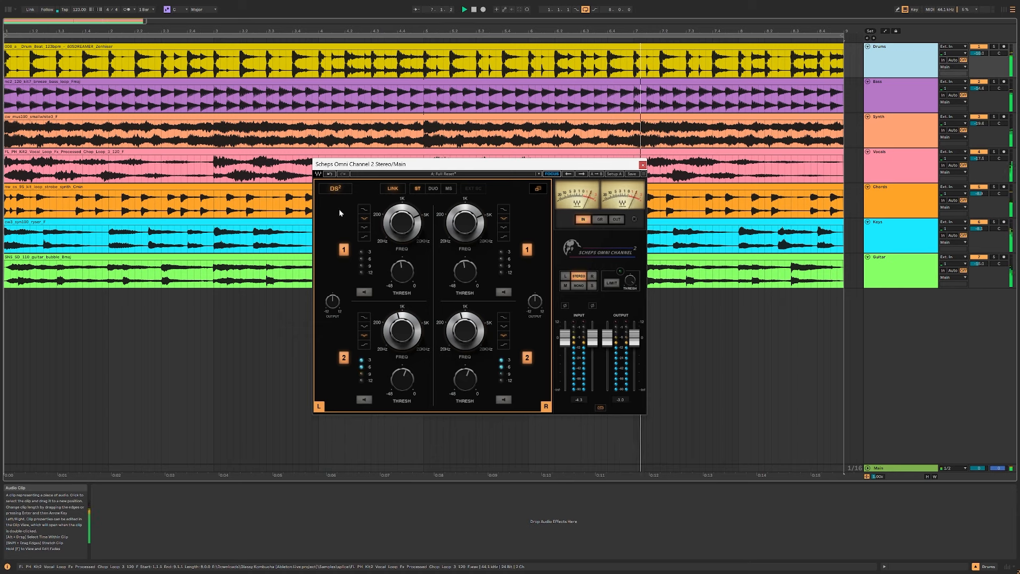
click(538, 189)
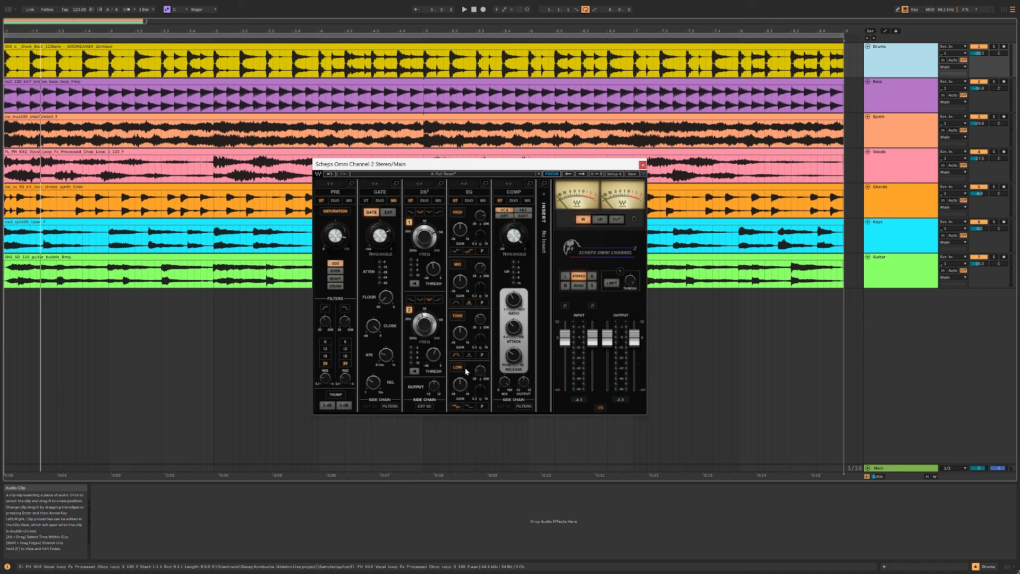
Step: Expand the EQ module to show its four bands and its channel modes
click(485, 183)
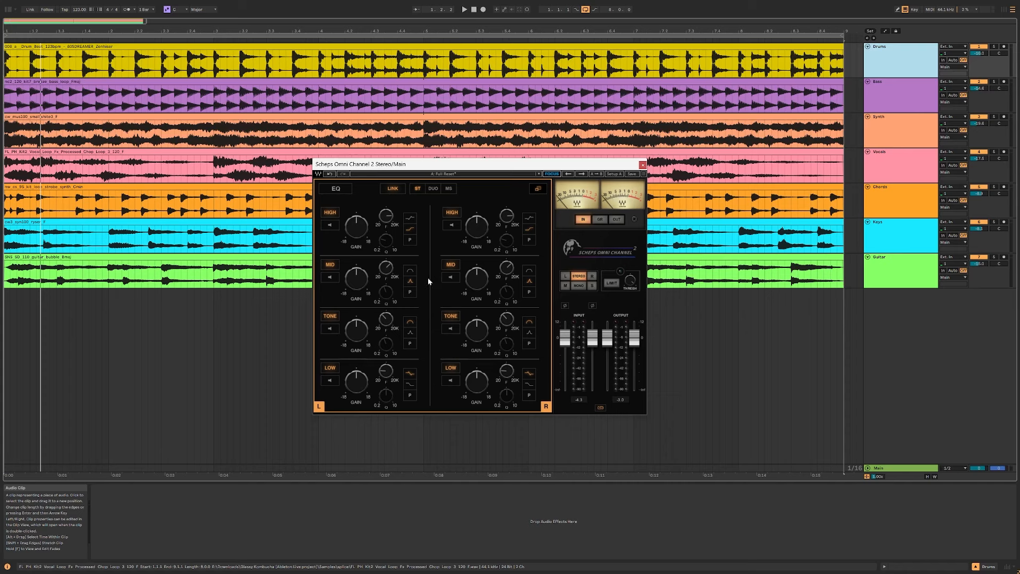
click(535, 189)
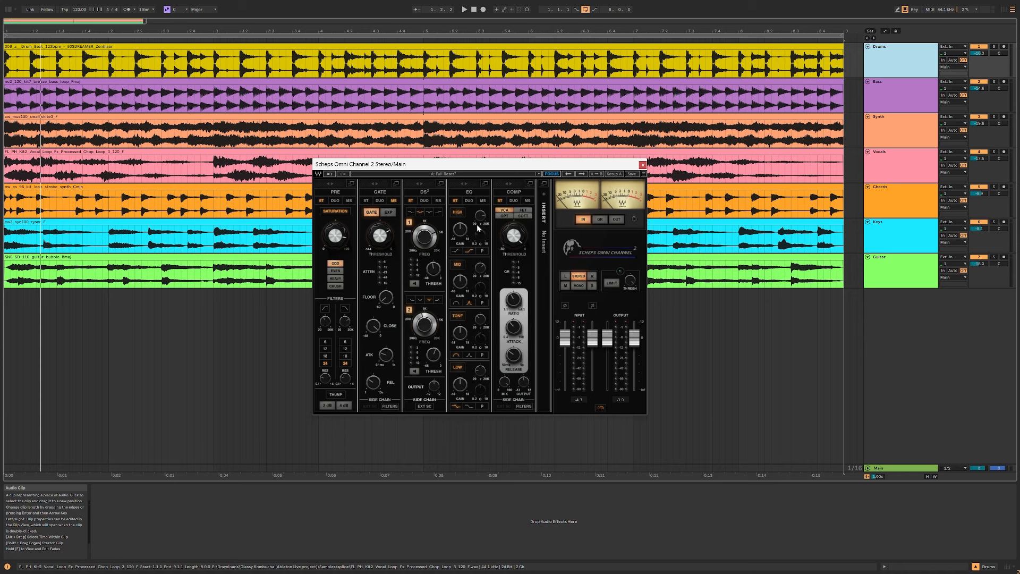
click(485, 183)
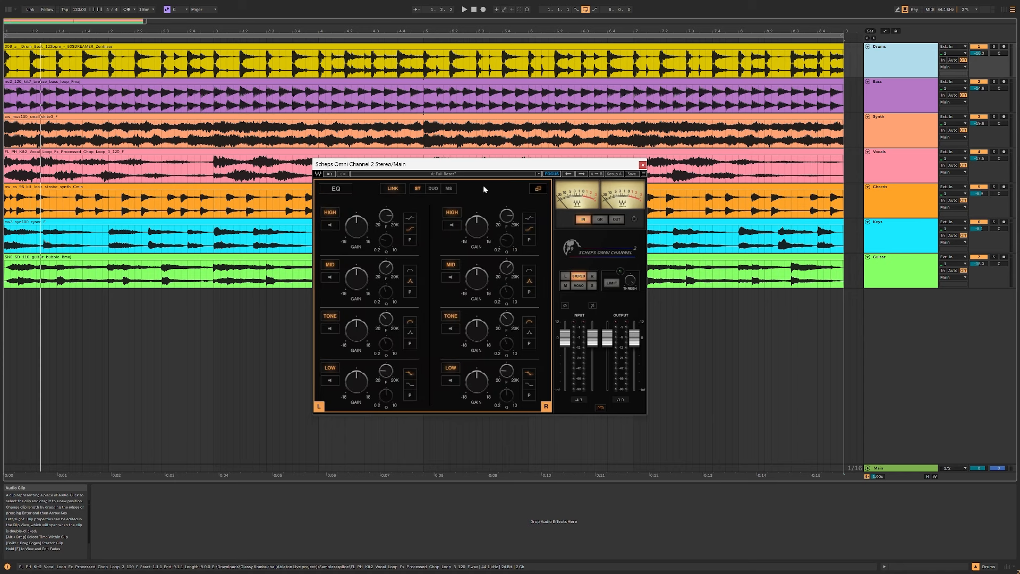
click(432, 189)
Step: Play the mix with the EQ on and adjust the high band's frequency and gain, with listen on and then off
key(space)
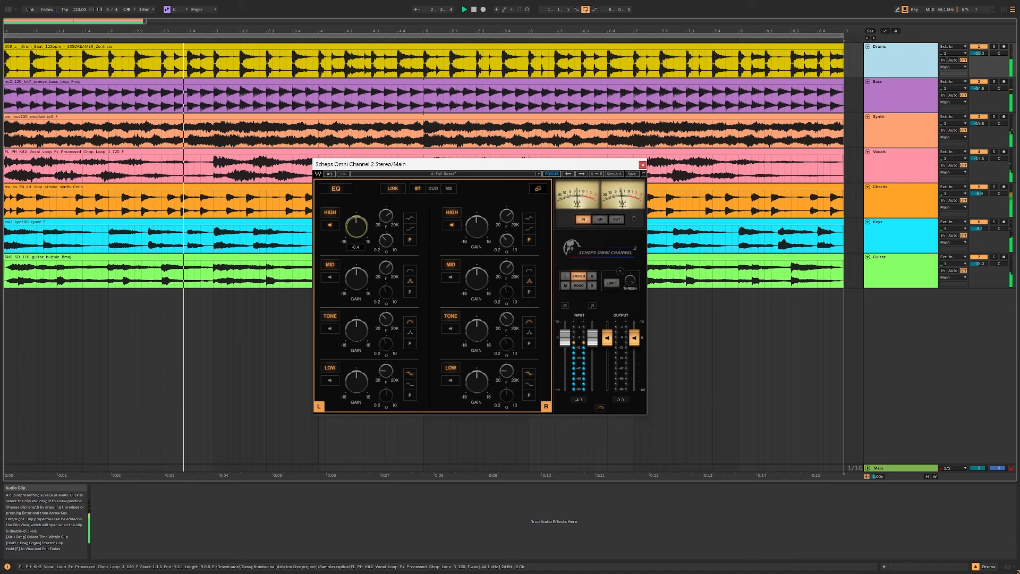
drag(384, 217, 356, 239)
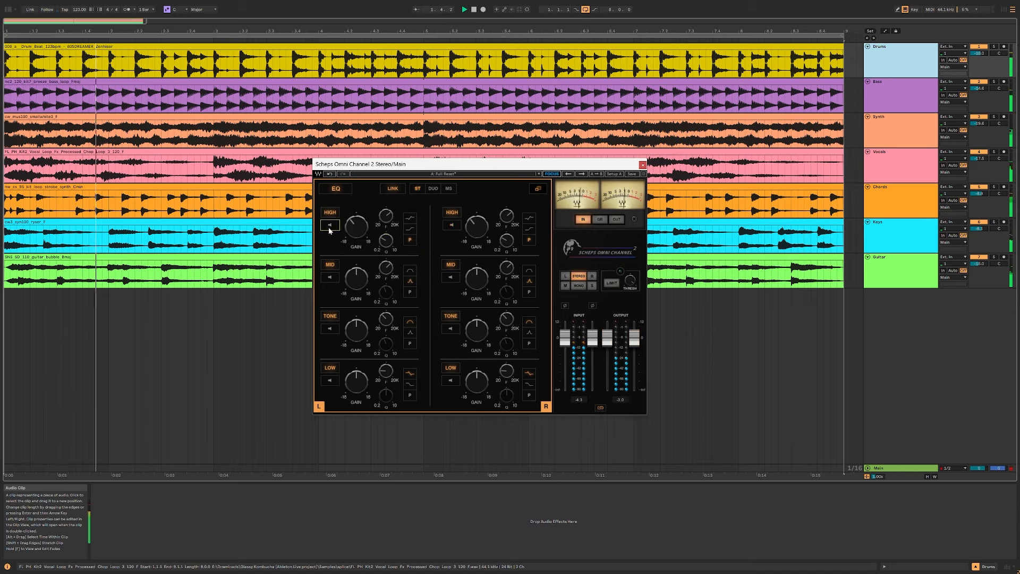
drag(357, 228, 357, 234)
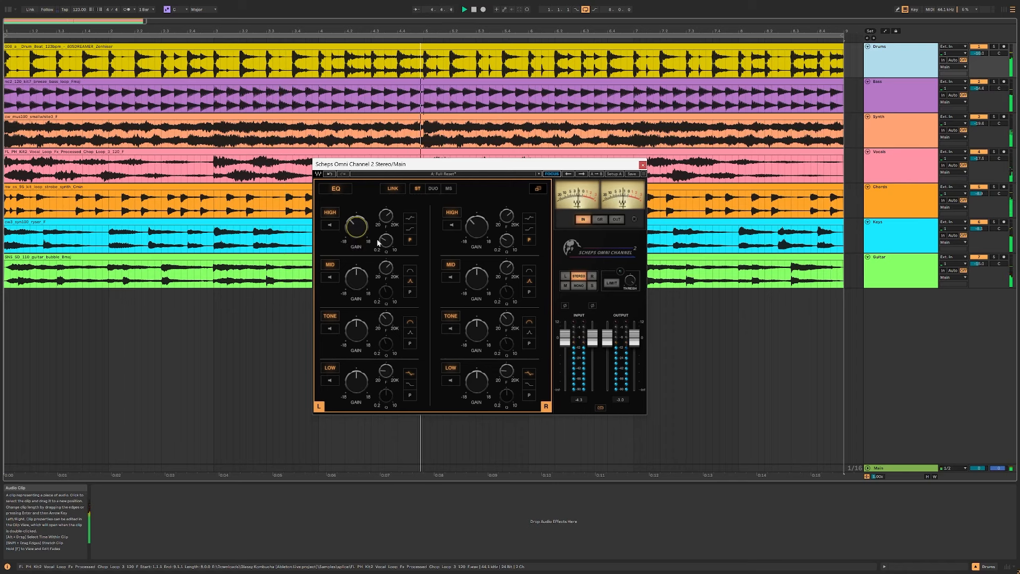
Step: Cut the high band's gain and compare the sound with the band and the whole EQ switched on and off
click(334, 214)
drag(357, 226, 386, 207)
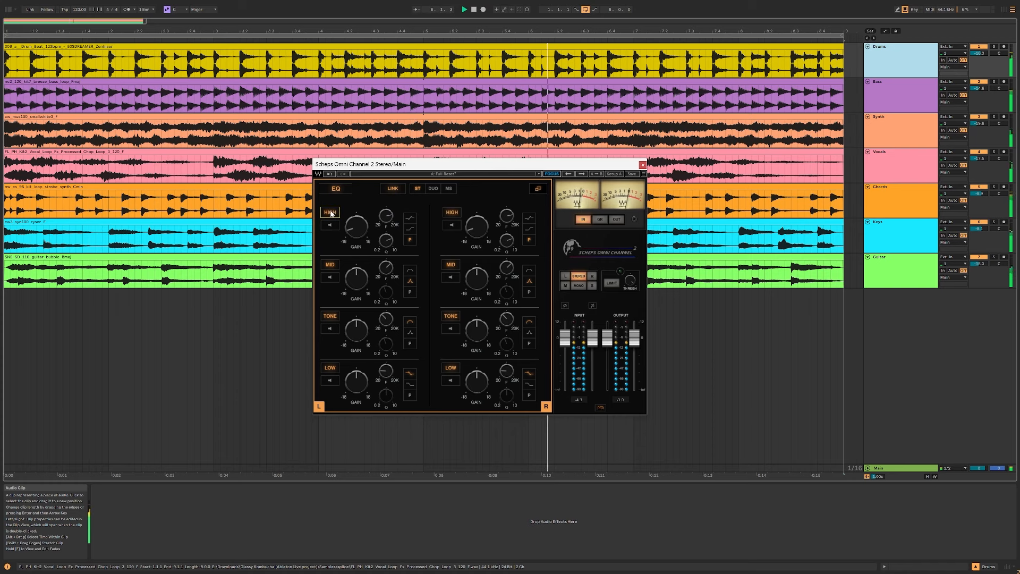
drag(365, 237, 365, 238)
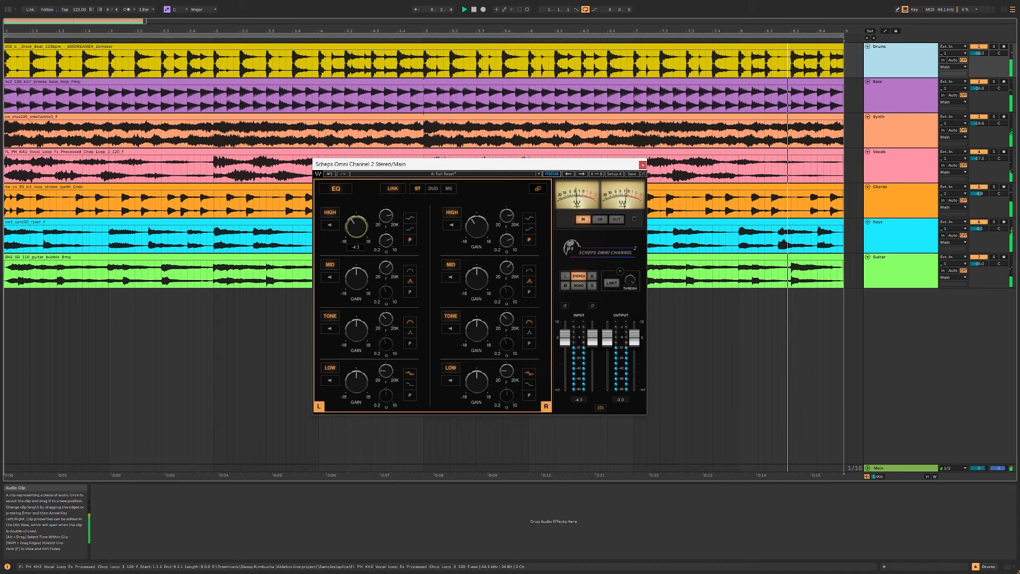
click(338, 188)
click(339, 188)
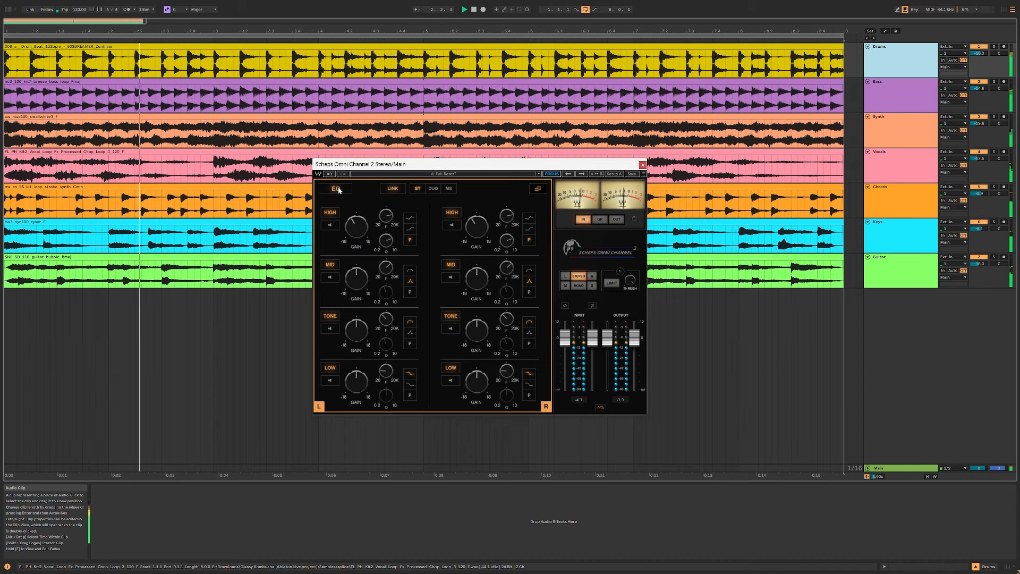
Step: Choose the second shelf shape for the EQ low band and adjust its gain to a moderate boost during playback
click(411, 385)
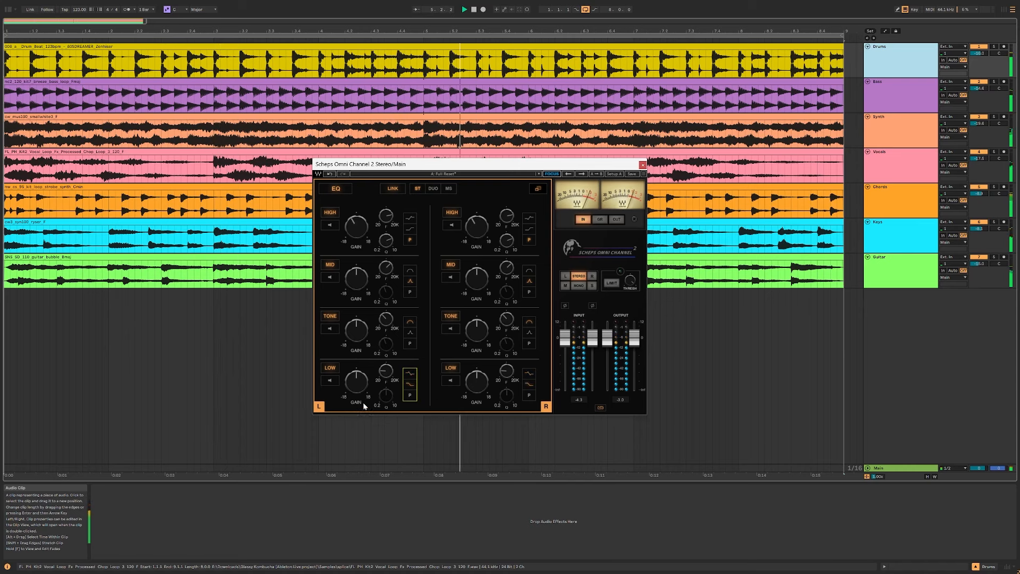
mouse_move(358, 384)
mouse_down()
mouse_move(386, 368)
mouse_move(356, 377)
mouse_up()
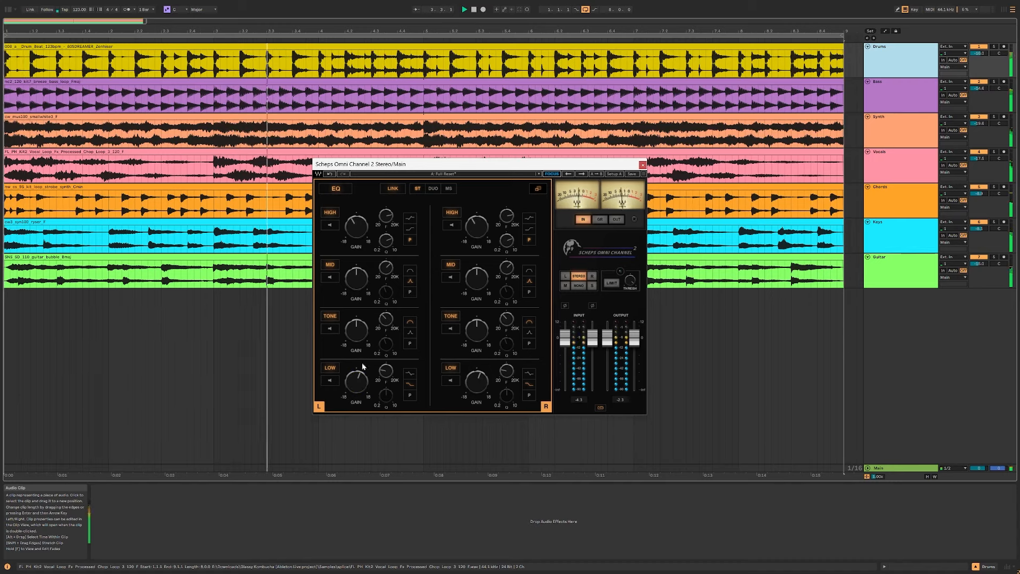
drag(356, 381, 357, 388)
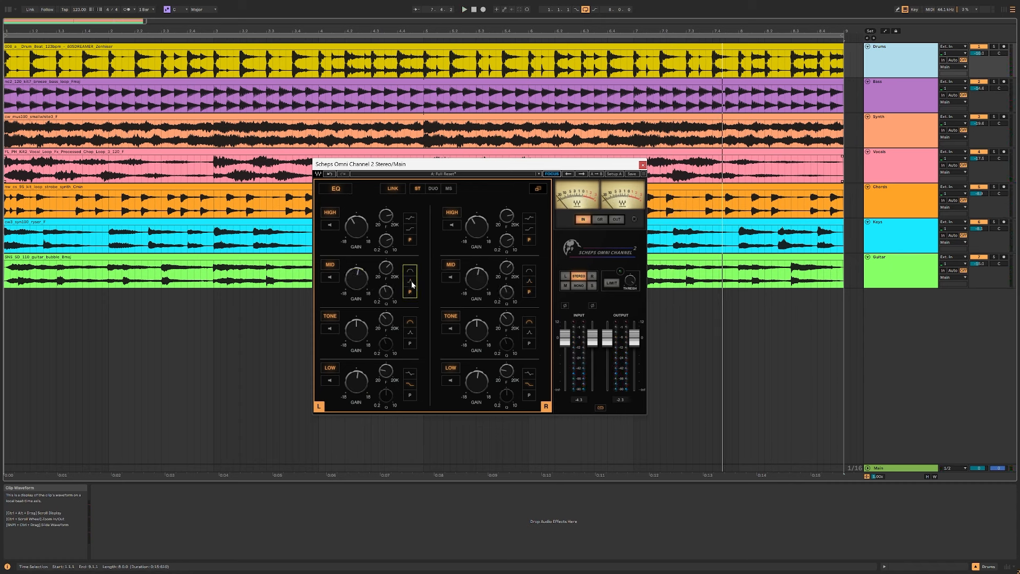
Step: Play the mix with the EQ mid band's listen function on and compare its wide and narrow bell shapes
click(410, 281)
click(330, 276)
key(space)
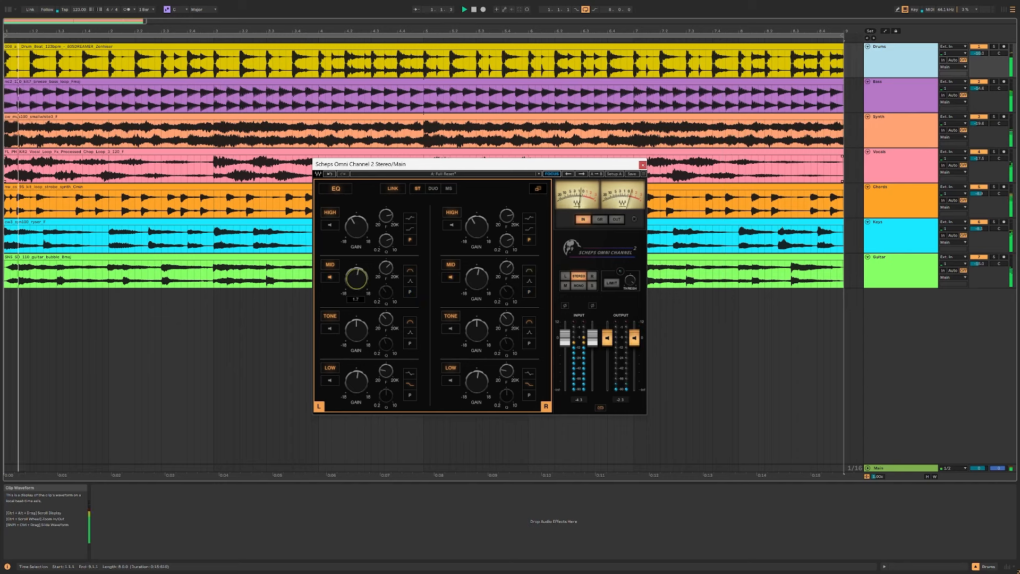
click(410, 280)
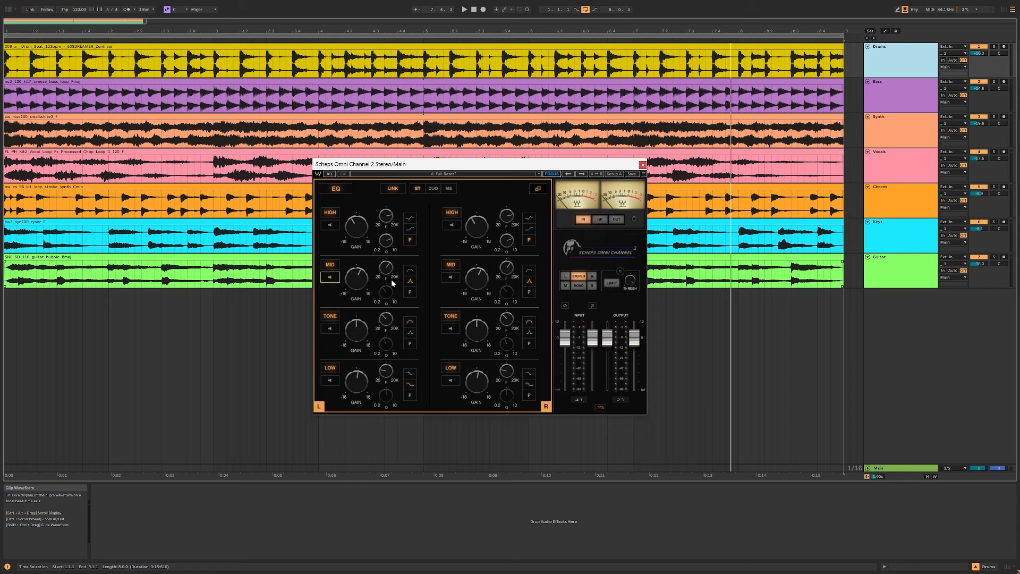
Step: Boost the EQ mid band's gain to about 5.4 and alternate between its wide and narrow bell shapes during playback
key(space)
click(410, 271)
drag(357, 278, 356, 270)
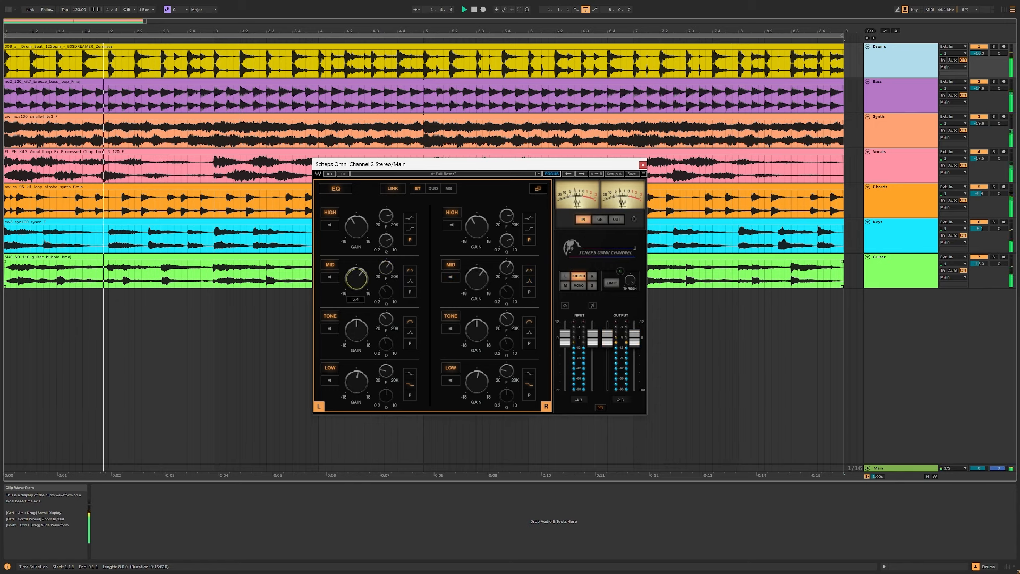
click(411, 282)
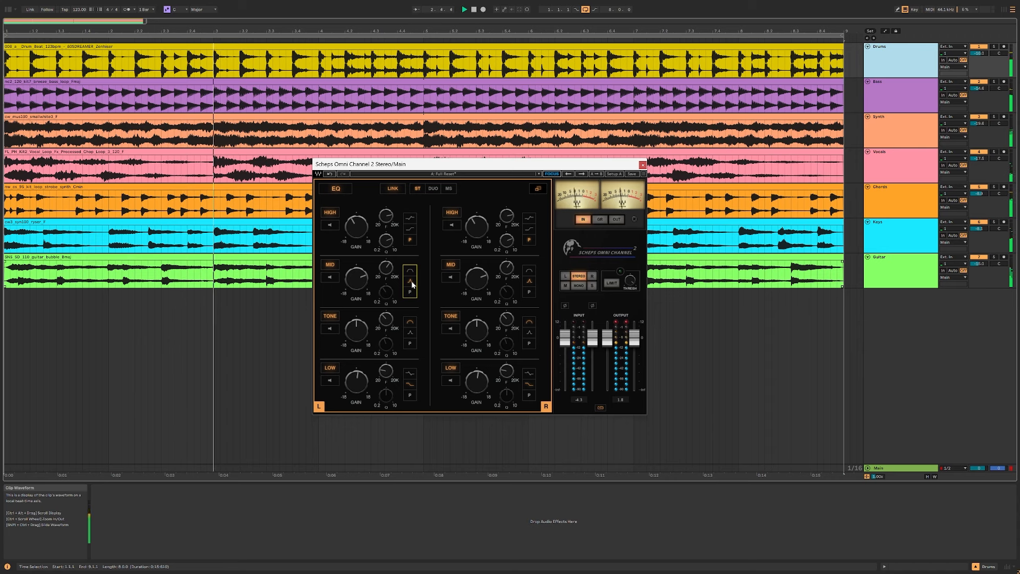
click(411, 282)
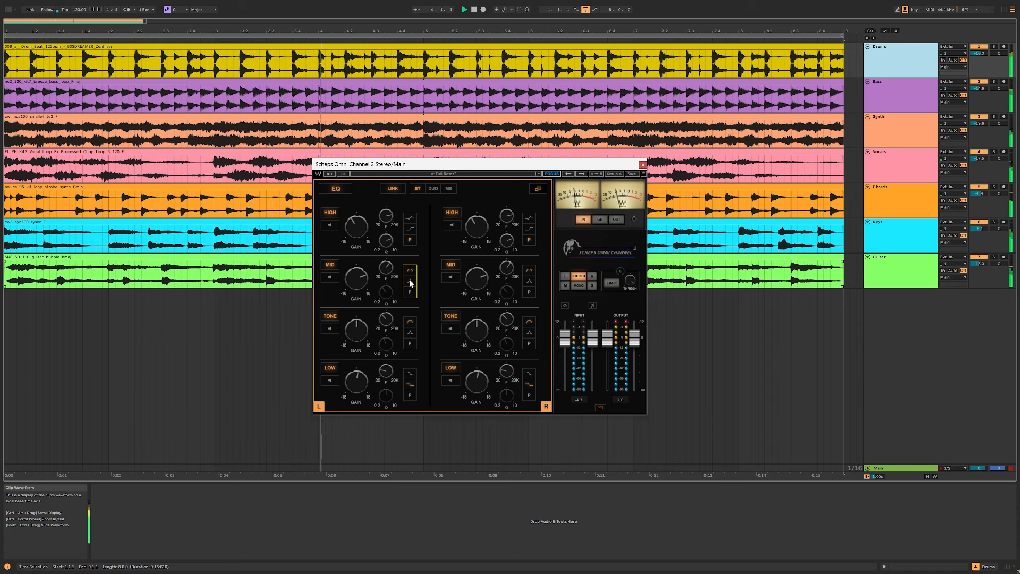
click(410, 282)
Step: Lower the output faders to about -10.8 and raise the EQ mid band's gain further
drag(634, 337, 633, 355)
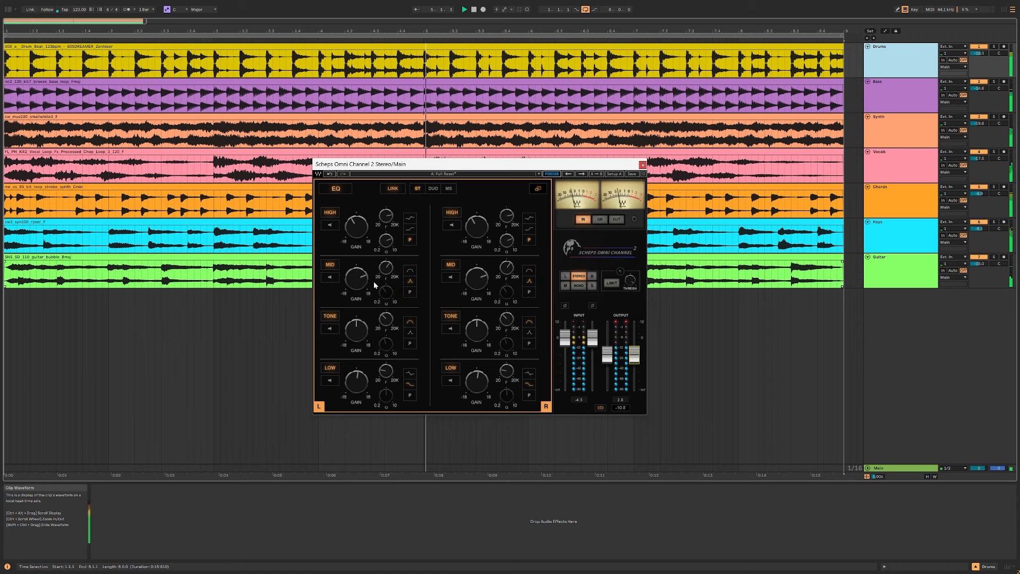
drag(362, 281, 362, 276)
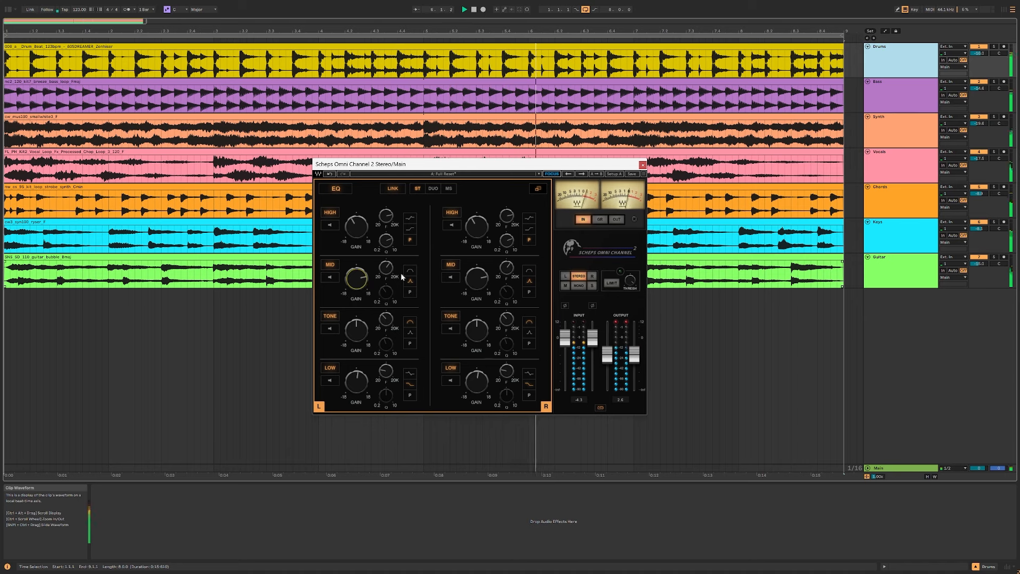
Step: Choose the P filter shape for the EQ mid band, adjust its Q and return to the all-modules view with the EQ off
click(411, 279)
click(410, 292)
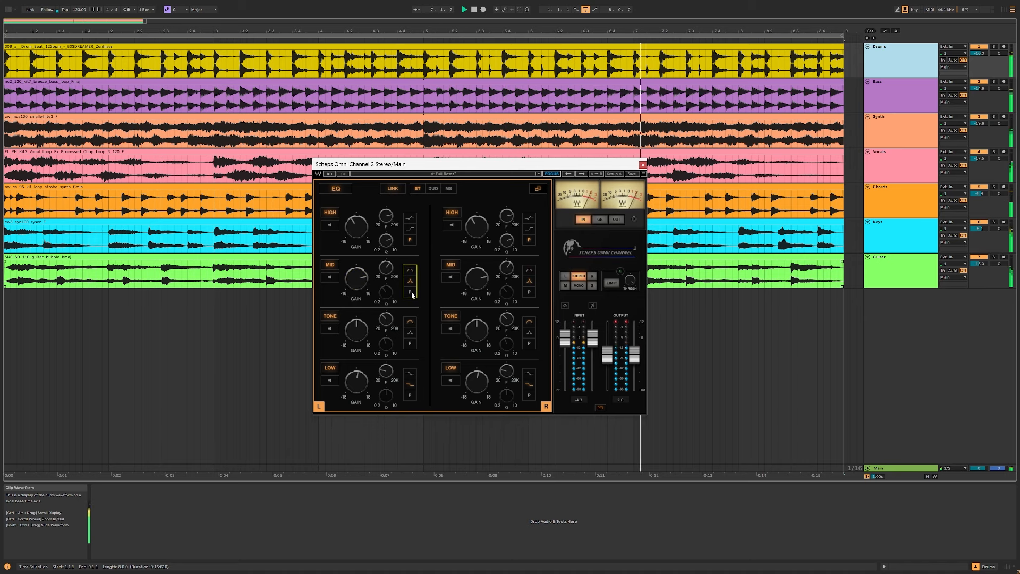
click(385, 293)
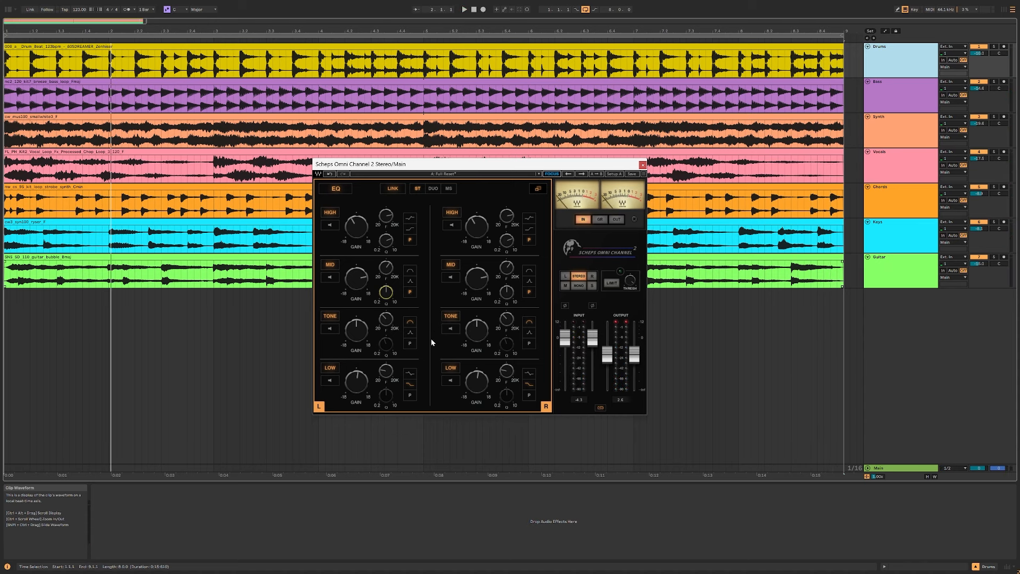
click(538, 189)
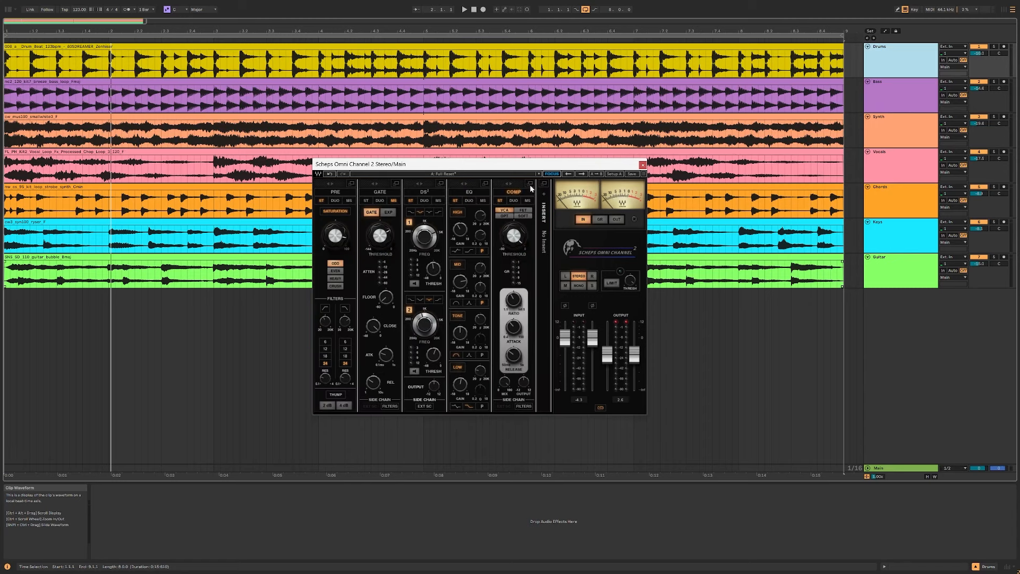
Step: Expand the COMP module, go through its FET, OPT and SOFT types, and play the mix through VCA with the threshold at about -24
click(530, 184)
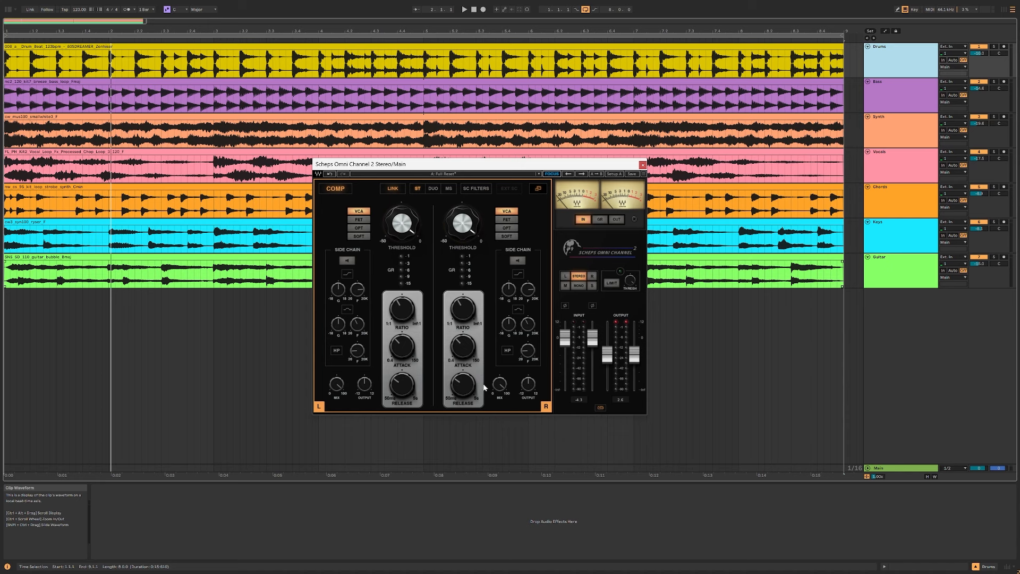
click(360, 219)
click(360, 227)
click(361, 235)
click(361, 213)
key(space)
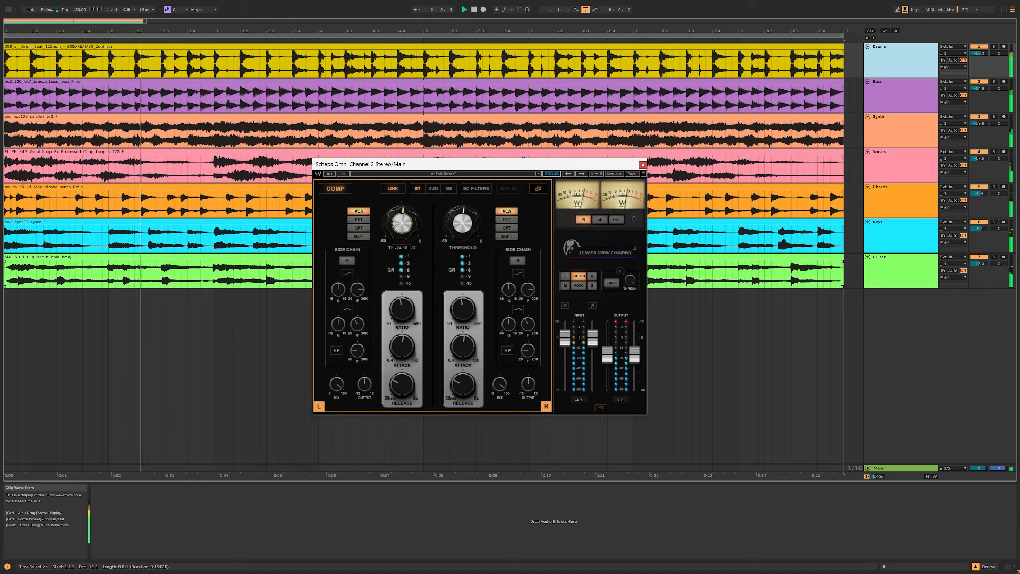
Step: Raise the output faders in the all-modules view and compare the mix with the compressor on and off
click(539, 189)
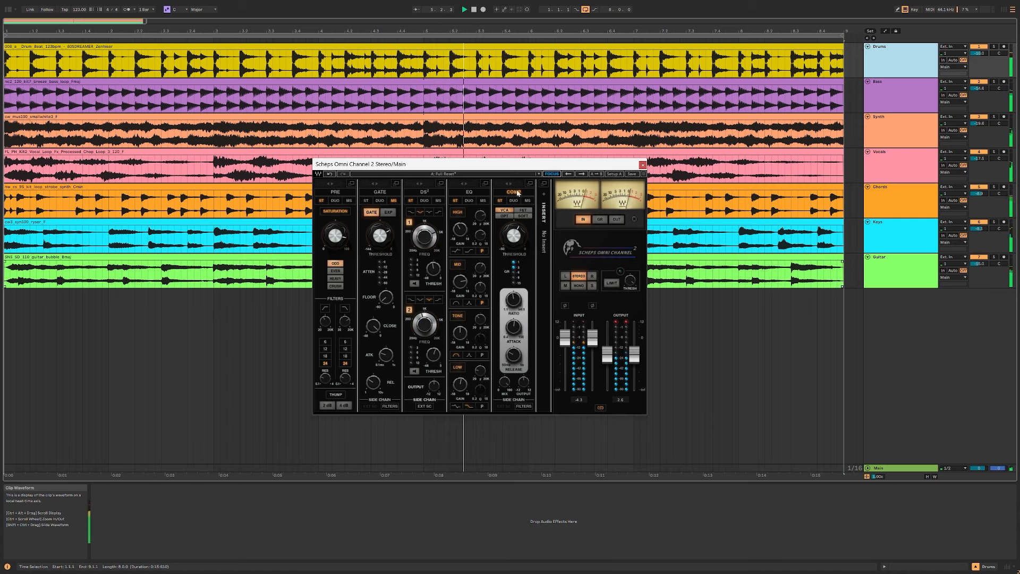
mouse_move(603, 360)
mouse_down()
mouse_move(612, 334)
mouse_move(608, 342)
mouse_up()
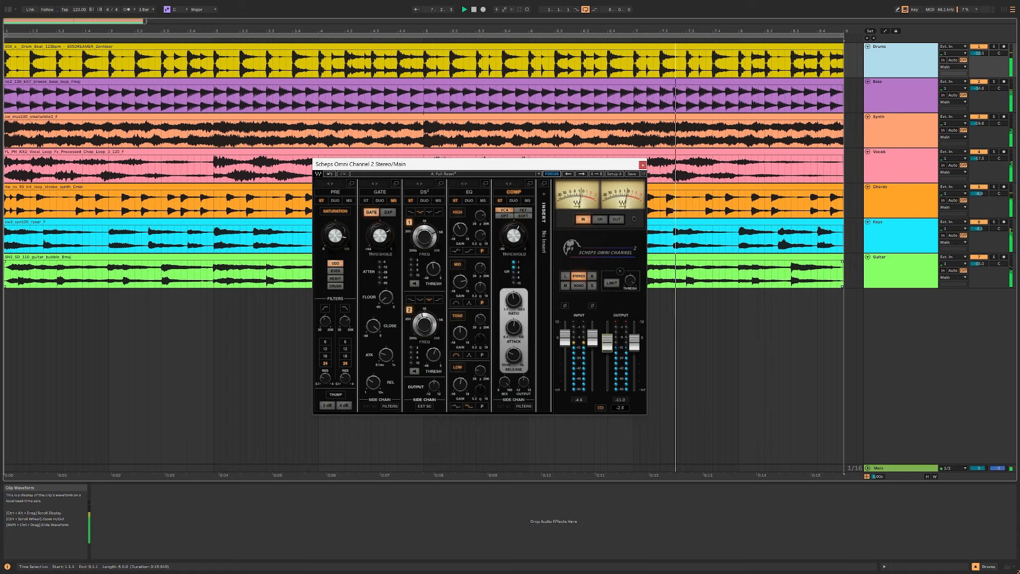
click(513, 192)
Step: Set the compressor's ratio to Inf:1 and readjust its threshold during playback in the expanded view
mouse_move(412, 227)
mouse_down()
mouse_move(412, 213)
mouse_move(402, 242)
mouse_up()
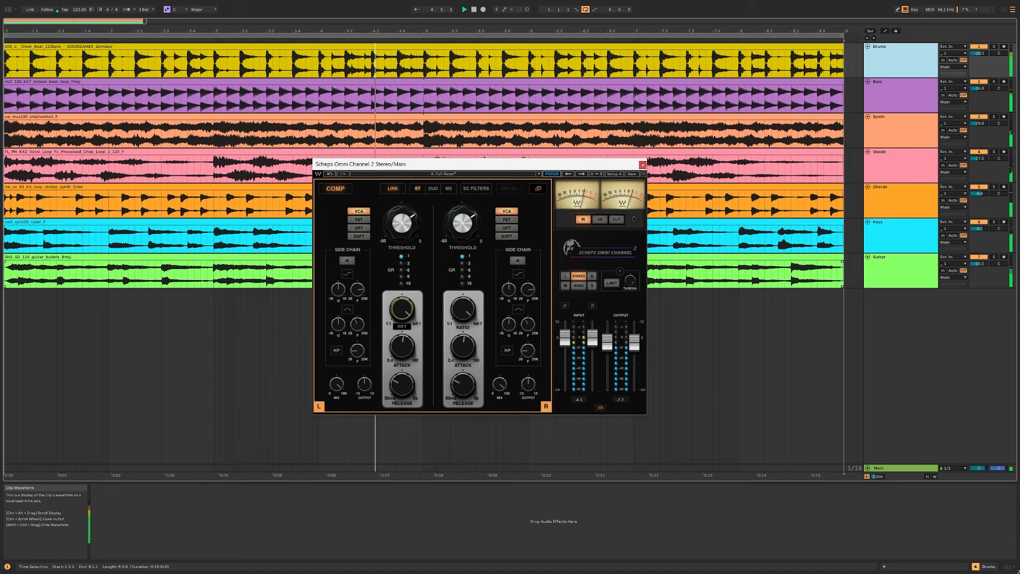
drag(410, 236, 408, 232)
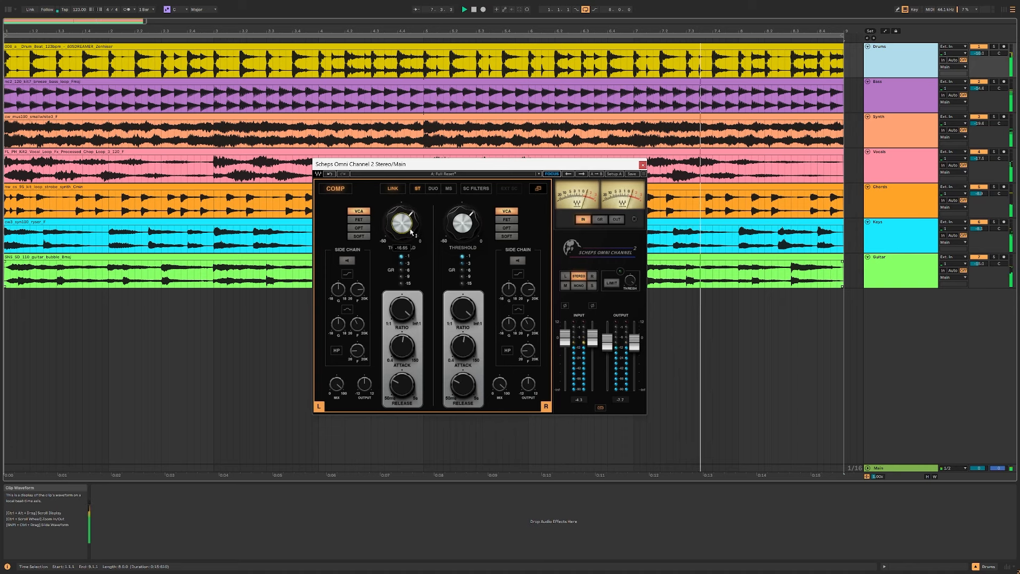
drag(407, 232, 410, 235)
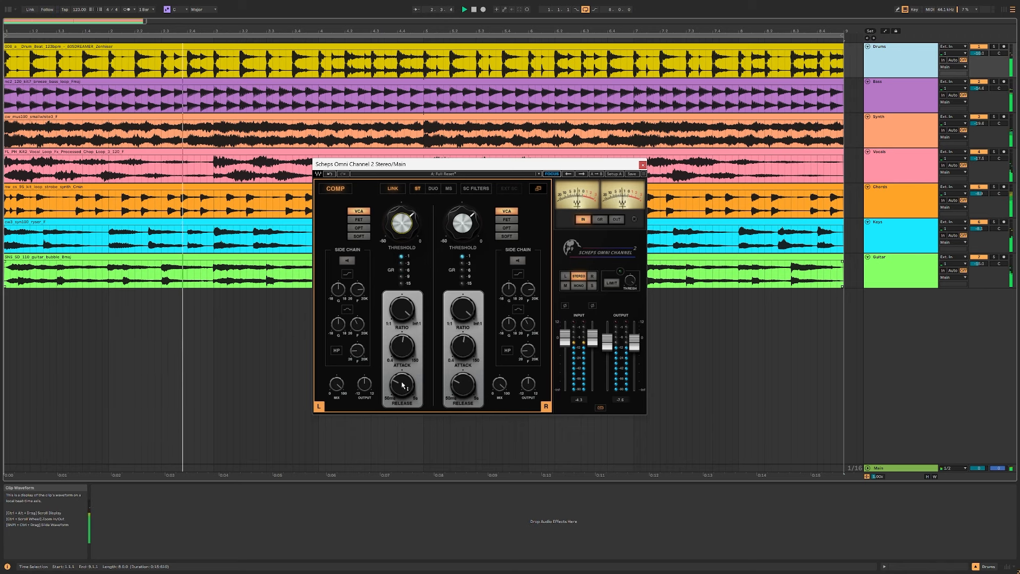
Step: Adjust the compressor's attack and release times while the mix plays
drag(402, 348, 402, 346)
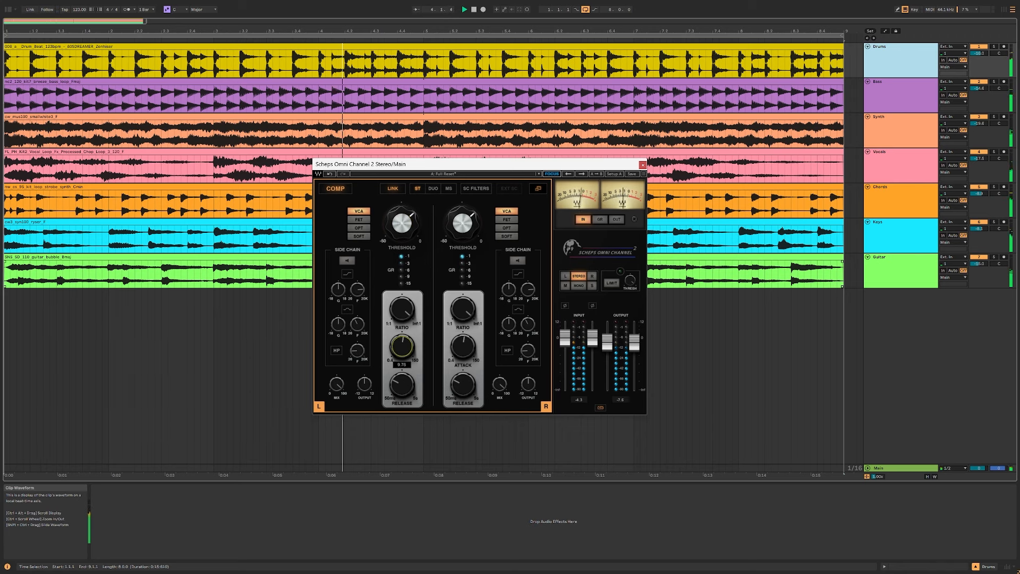
click(402, 384)
drag(403, 384, 402, 388)
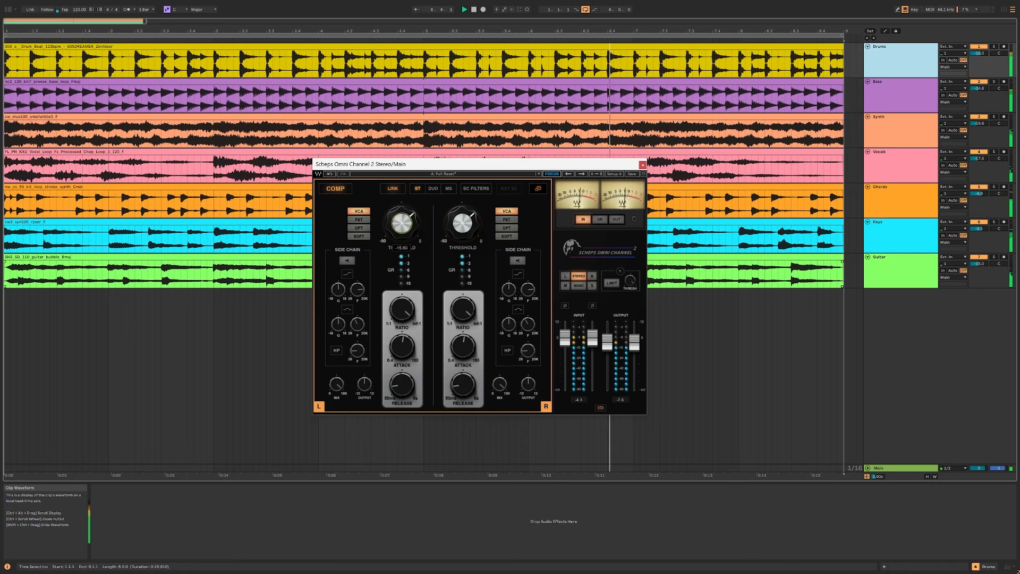
Step: Set the output fader to 0 and the compressor's output gain to about 1.6 while the mix plays
click(411, 235)
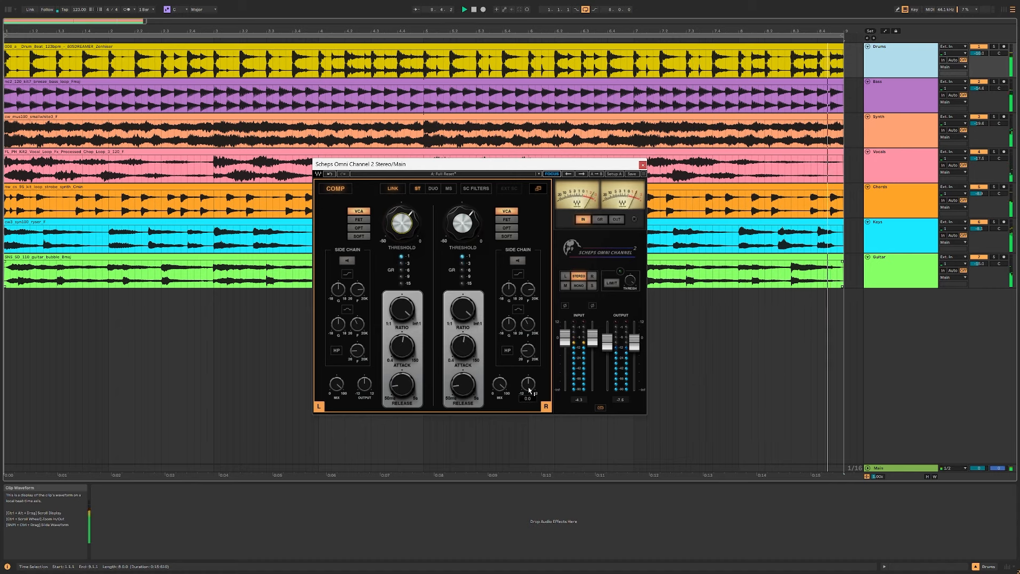
drag(530, 387, 530, 373)
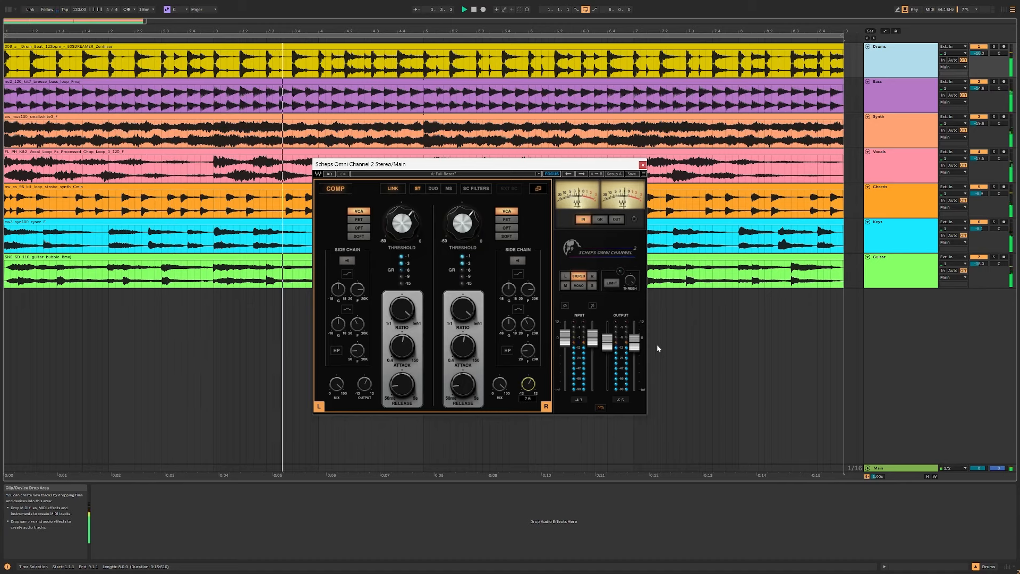
click(608, 348)
text(0)
key(Return)
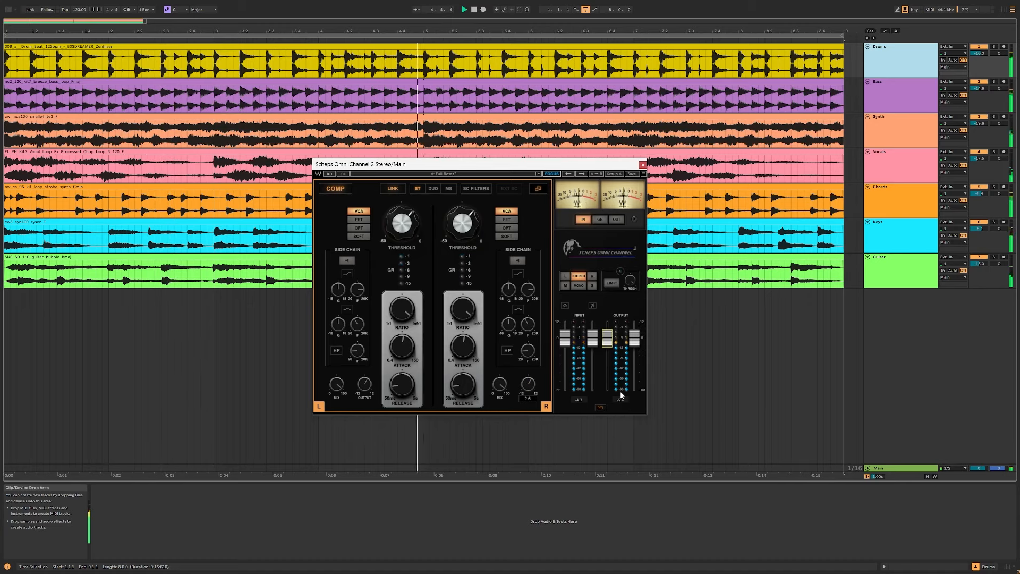
drag(523, 389, 524, 394)
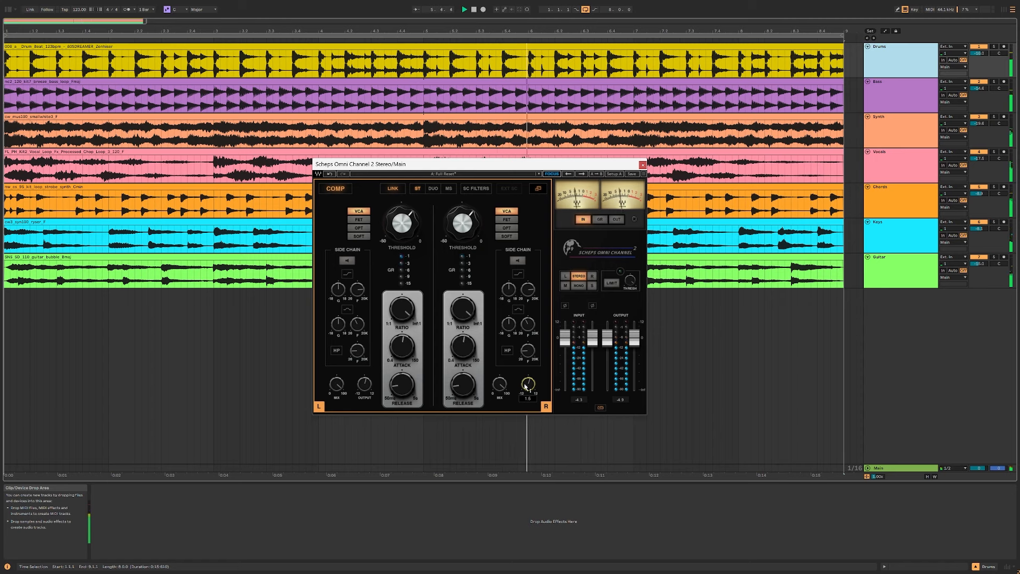
Step: Compare the playing mix with the compressor switched off and on
click(331, 189)
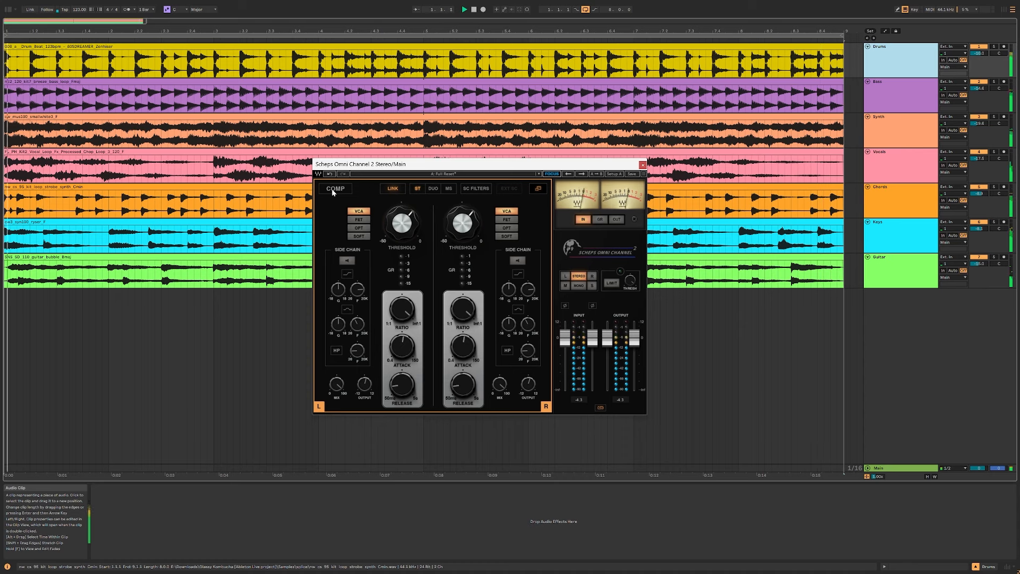
click(332, 189)
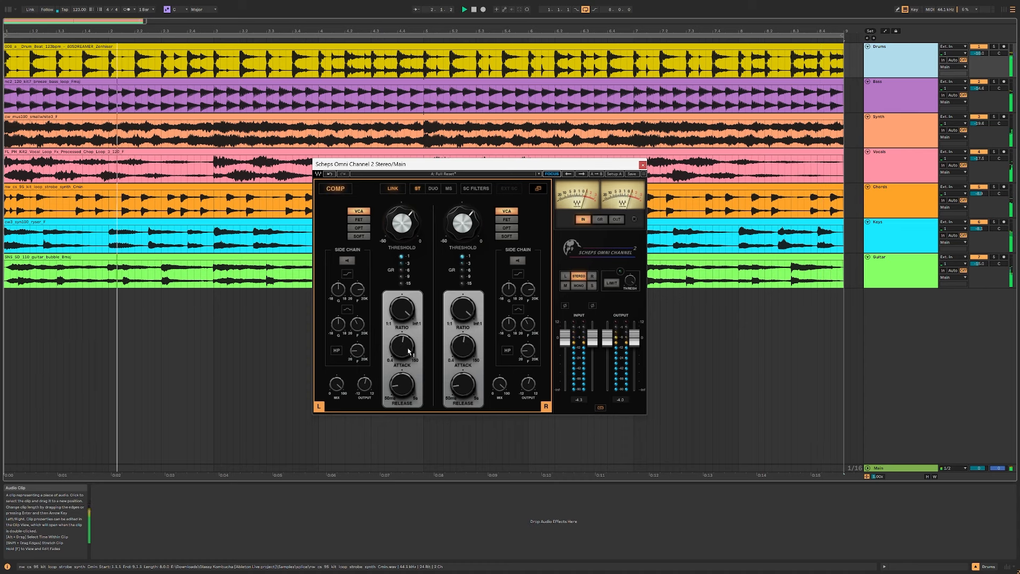
click(335, 189)
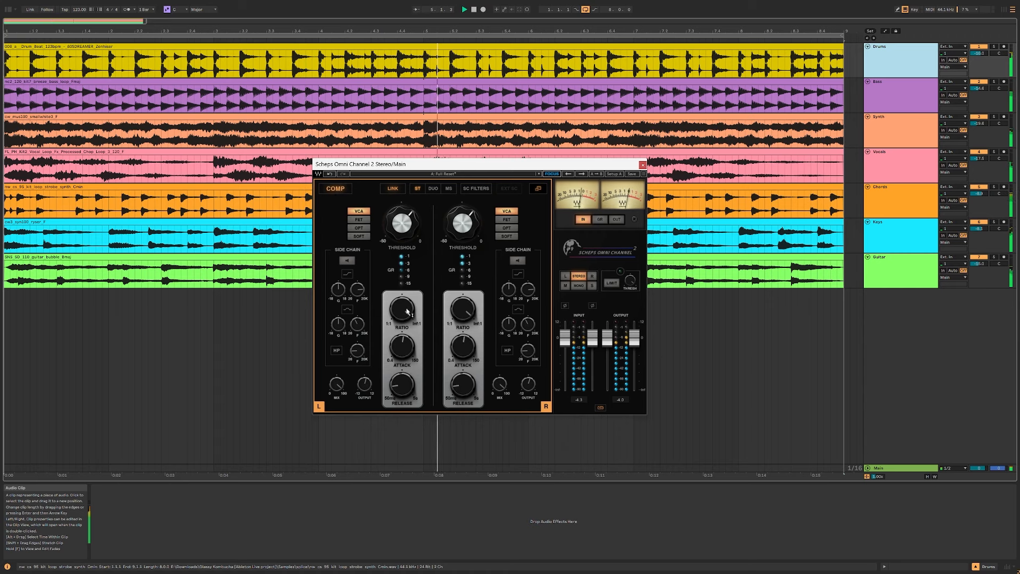
Step: Lower the compressor's ratio to about 3:1 and compare the mix with the compressor off and on
drag(402, 308, 403, 324)
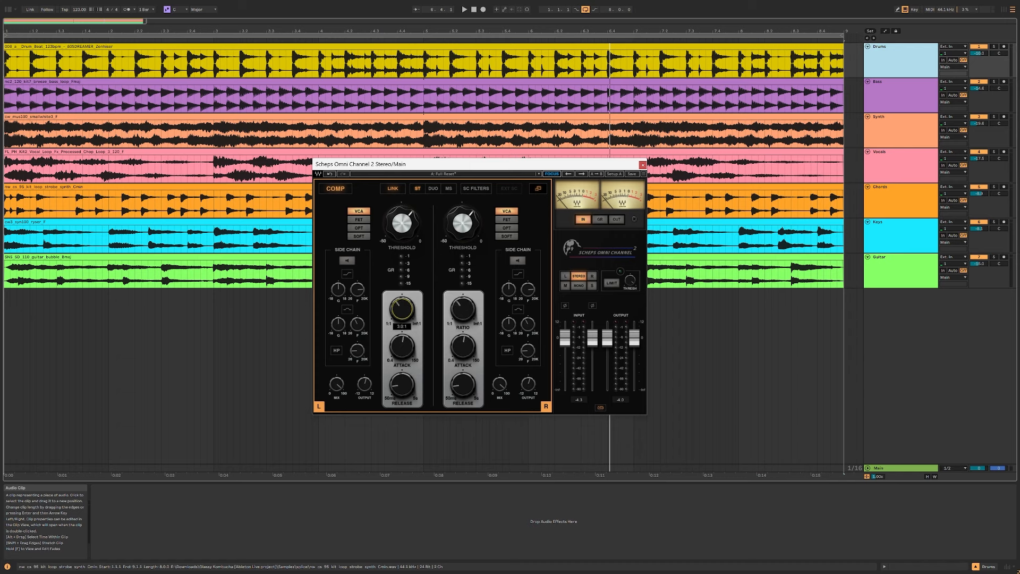
drag(405, 309, 410, 310)
click(340, 190)
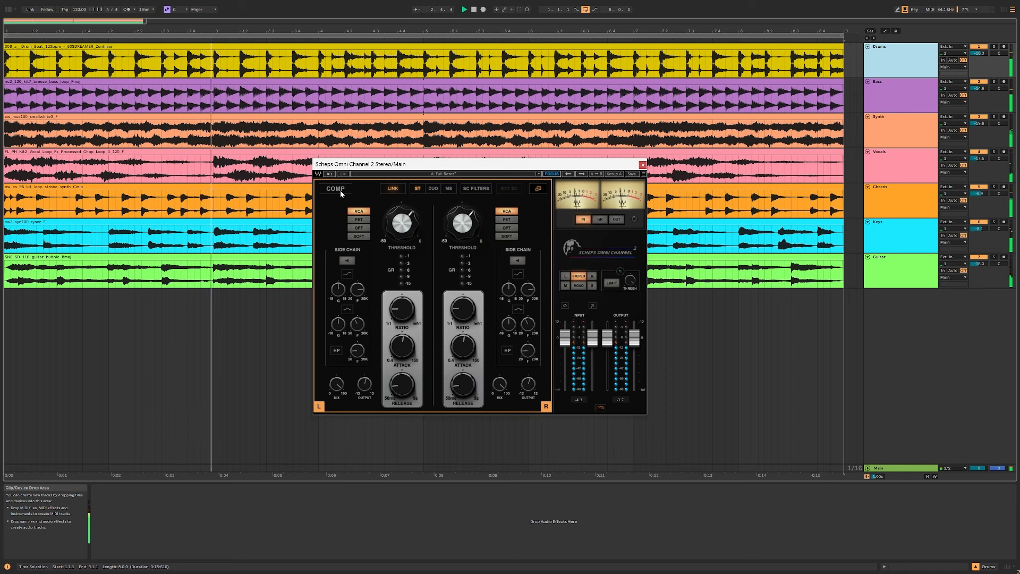
click(338, 190)
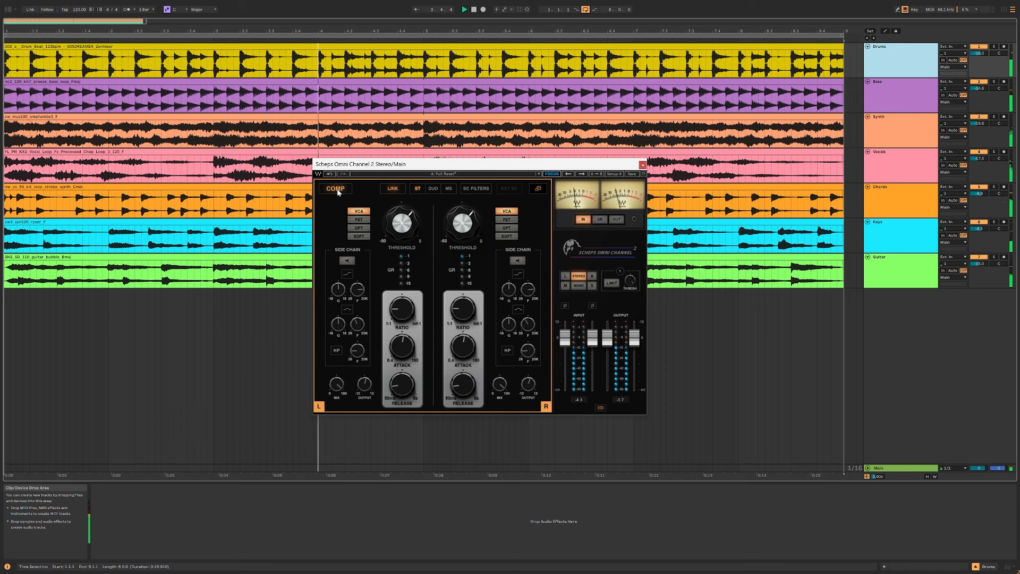
Step: Lower the compressor's mix amount, set its output to about 1.1, and compare the sound with the compressor off and on
drag(336, 384, 336, 384)
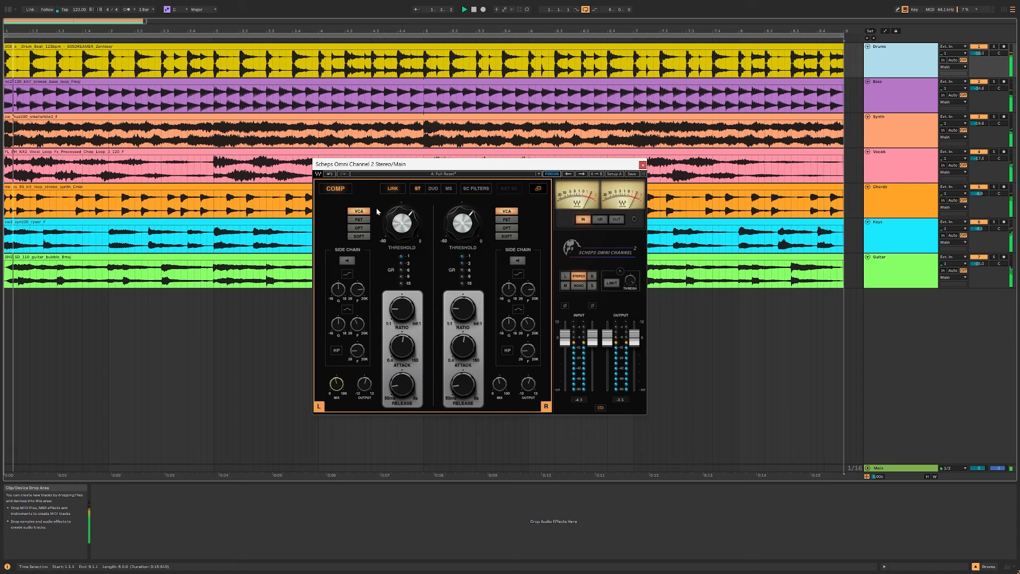
click(340, 191)
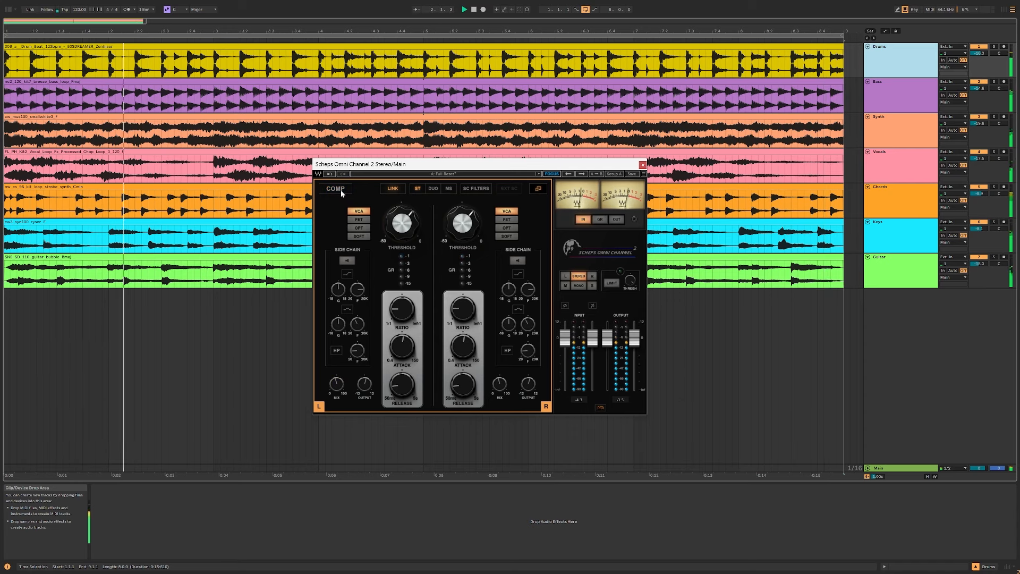
click(340, 190)
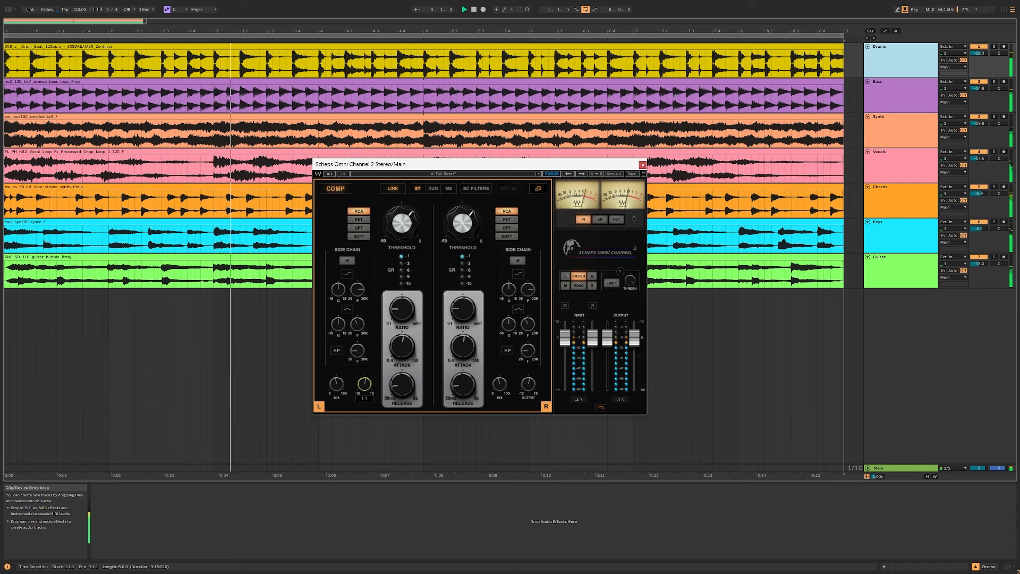
click(340, 190)
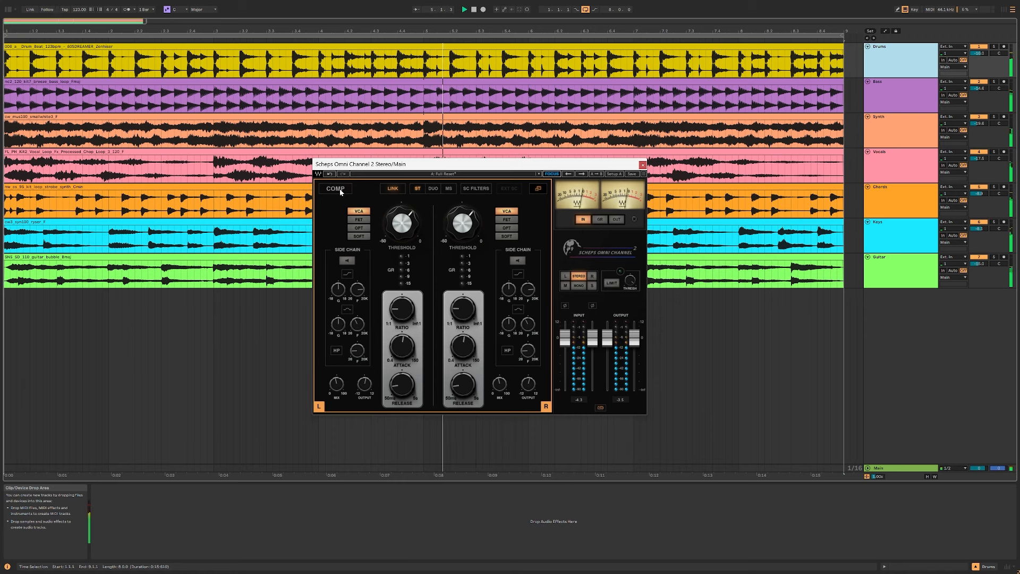
click(340, 191)
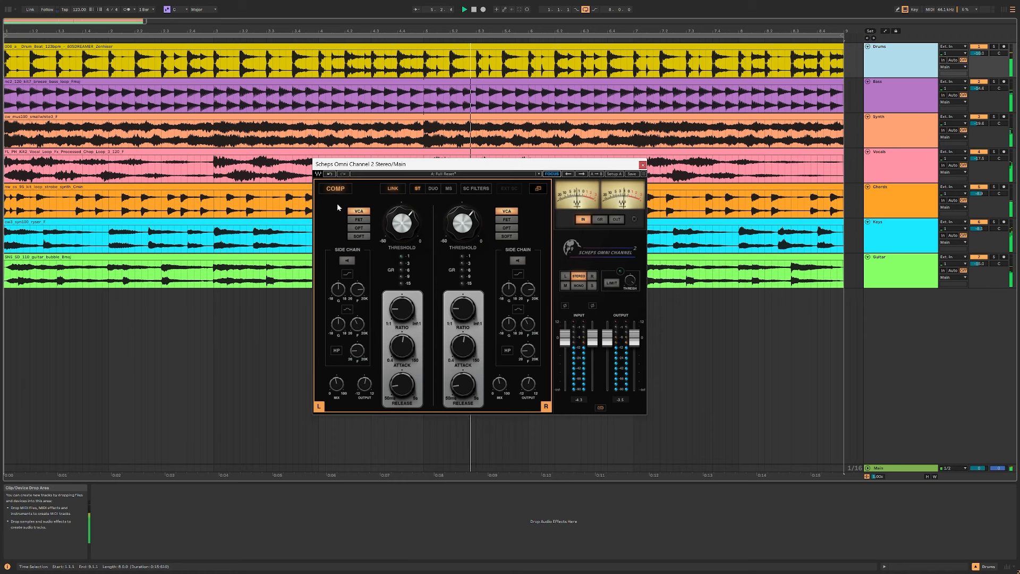
Step: Go through the FET and OPT compressor types, and lower the threshold in OPT while the mix plays
click(363, 220)
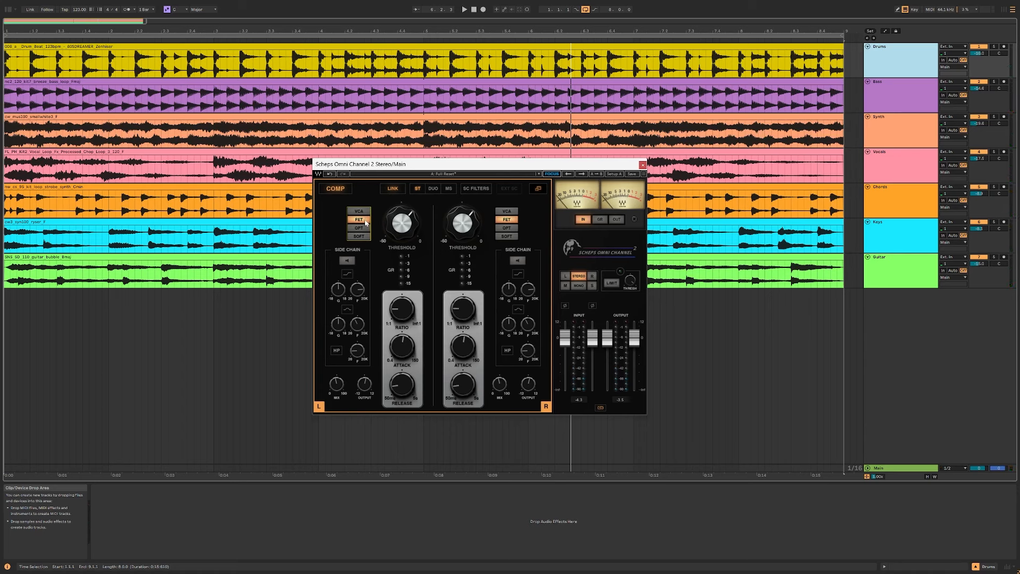
mouse_move(395, 227)
click(358, 227)
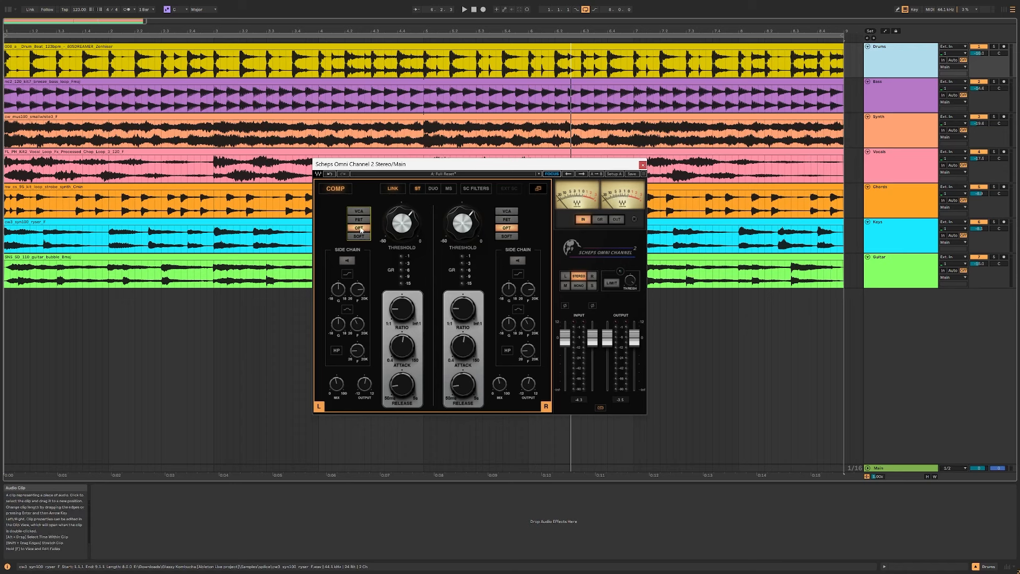
key(space)
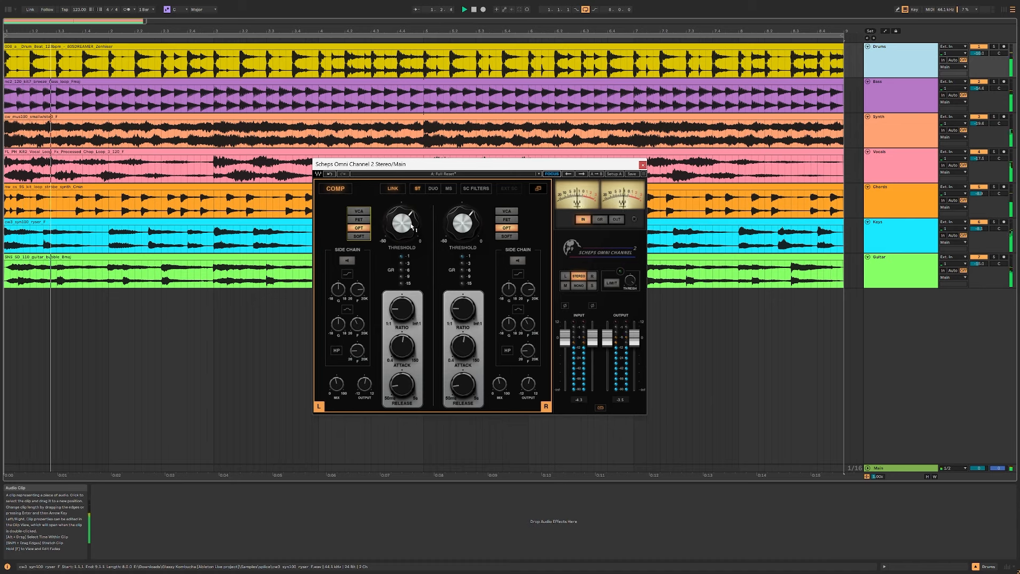
drag(402, 224, 402, 232)
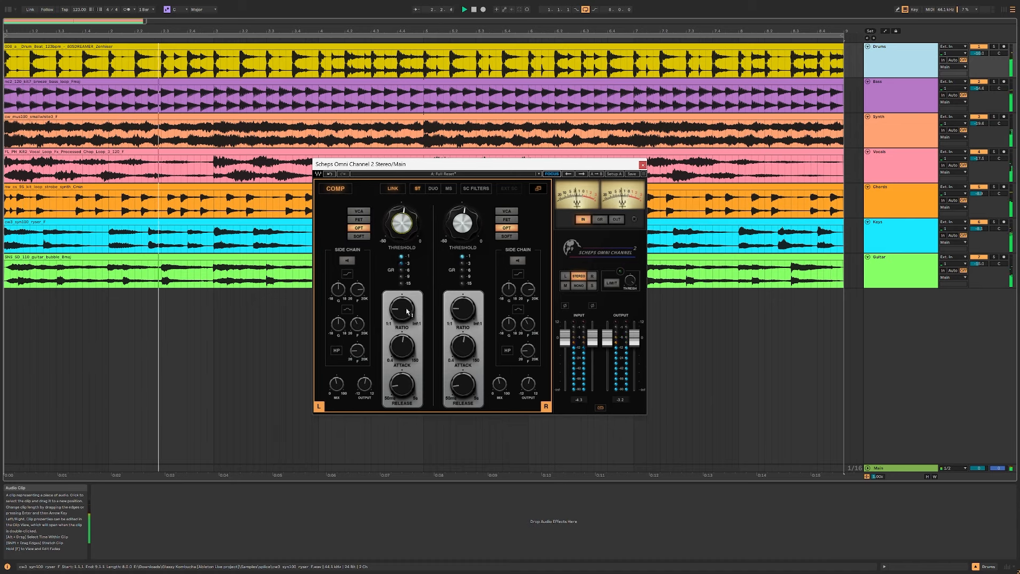
drag(405, 224, 404, 236)
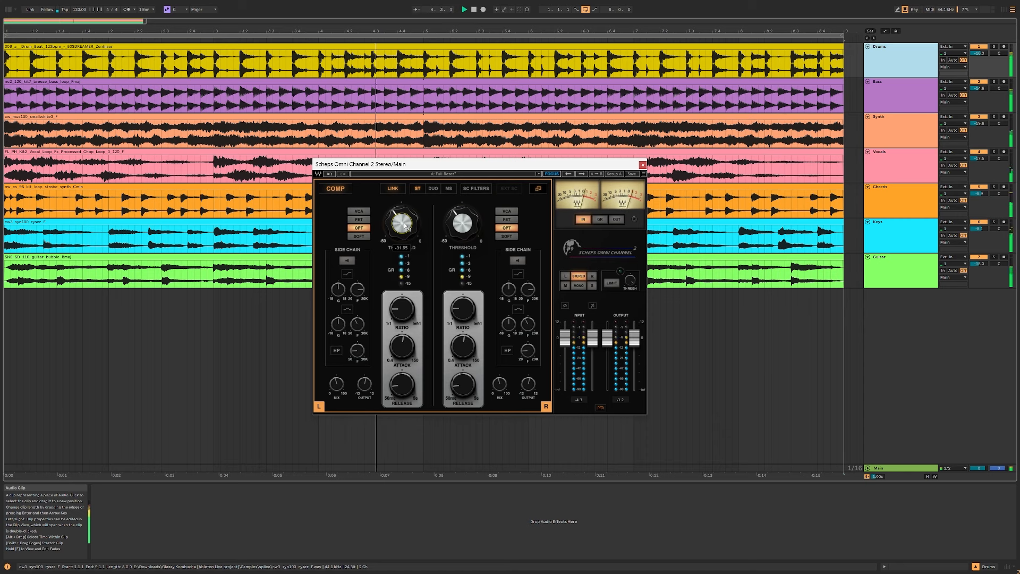
Step: Switch the compressor to the SOFT type and play the mix briefly through it
click(365, 236)
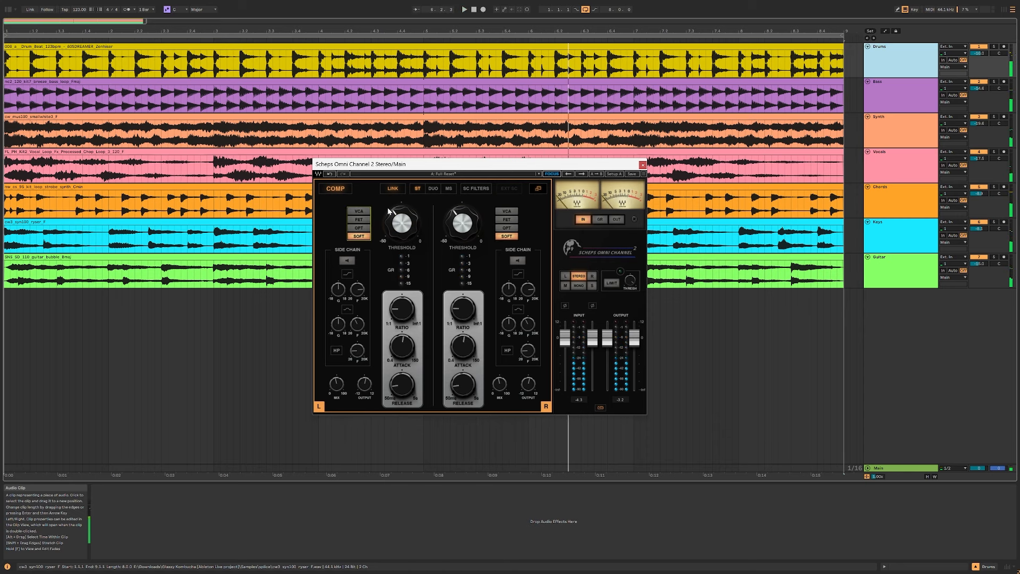
key(space)
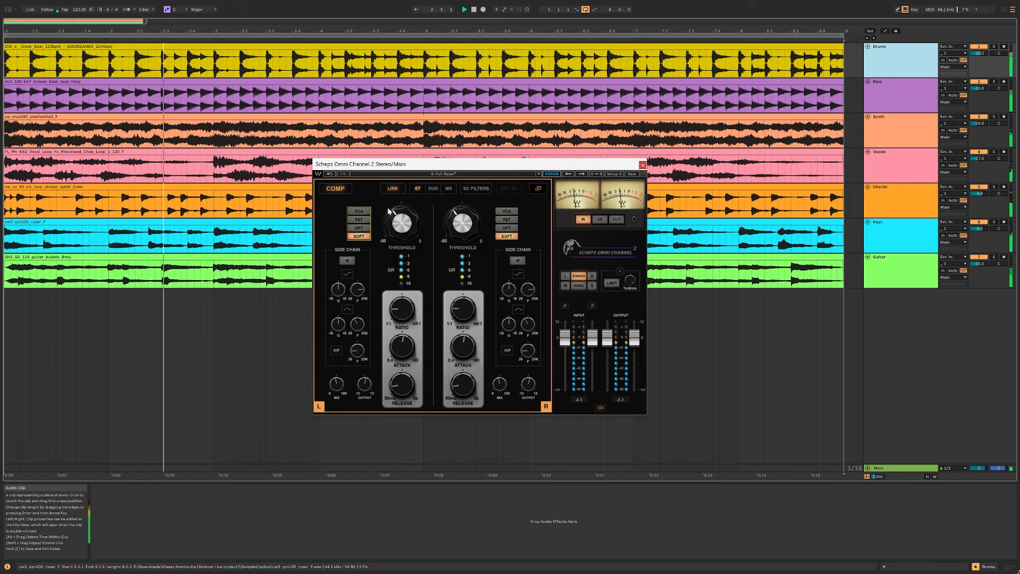
key(space)
Step: Listen to the compressor's side chain, raise the threshold, and enable and adjust the side chain's shelf filter during playback
click(347, 260)
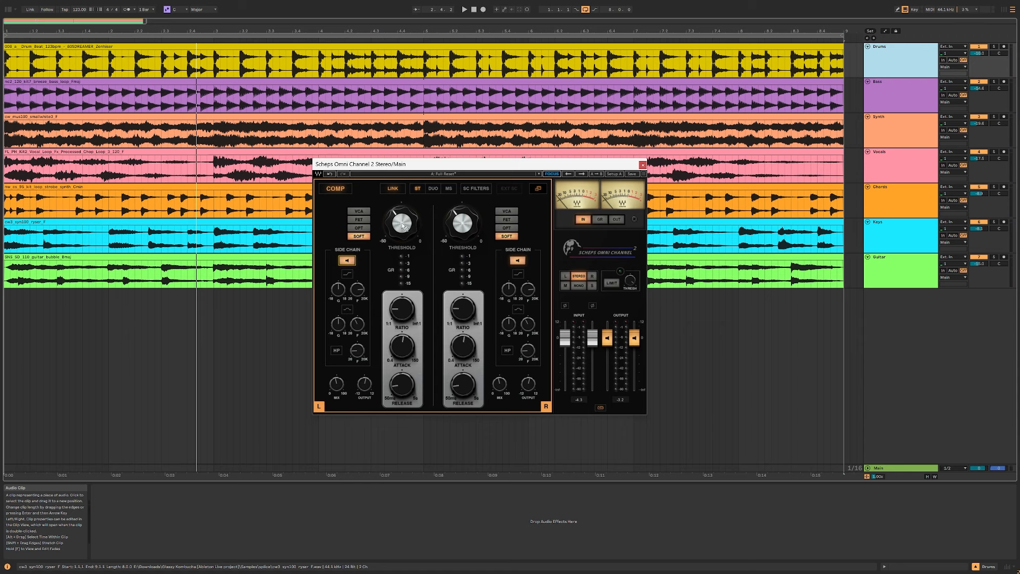
drag(403, 227, 406, 228)
key(space)
click(348, 274)
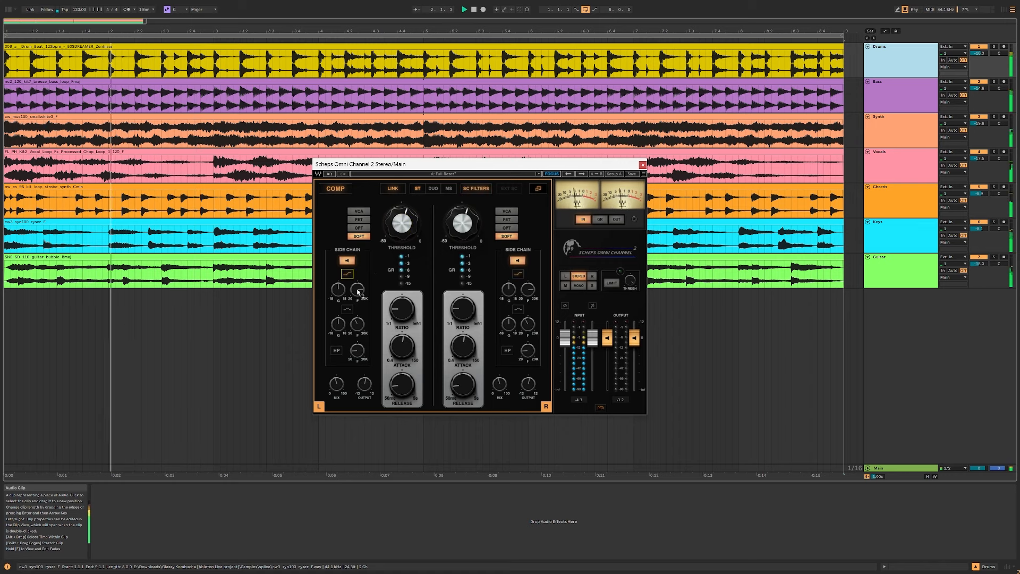
drag(357, 292, 338, 275)
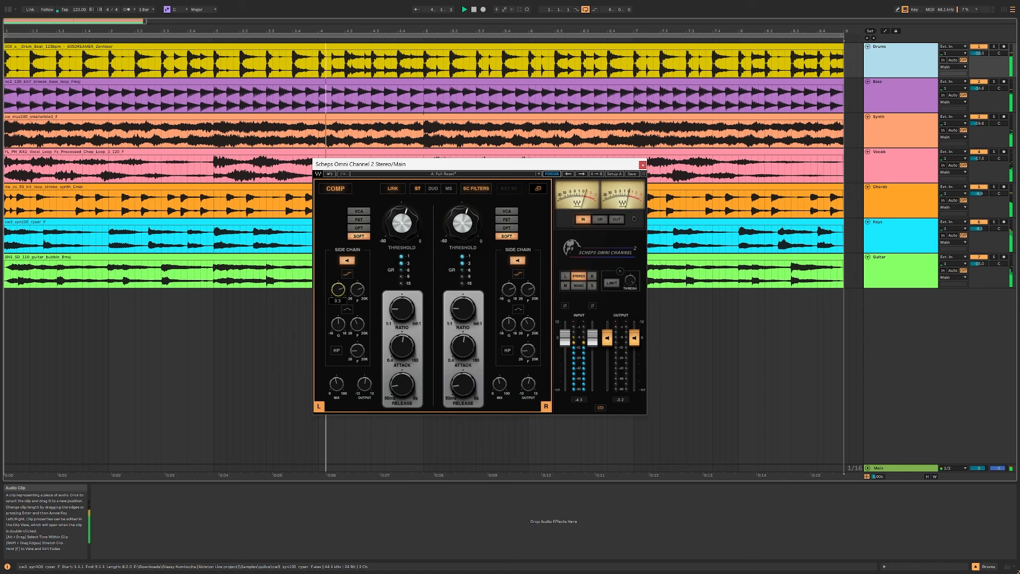
Step: Enable the side chain's high-pass filter, sweep its frequency up to about 737 Hz, and readjust the filter and threshold
click(337, 350)
drag(359, 353, 359, 325)
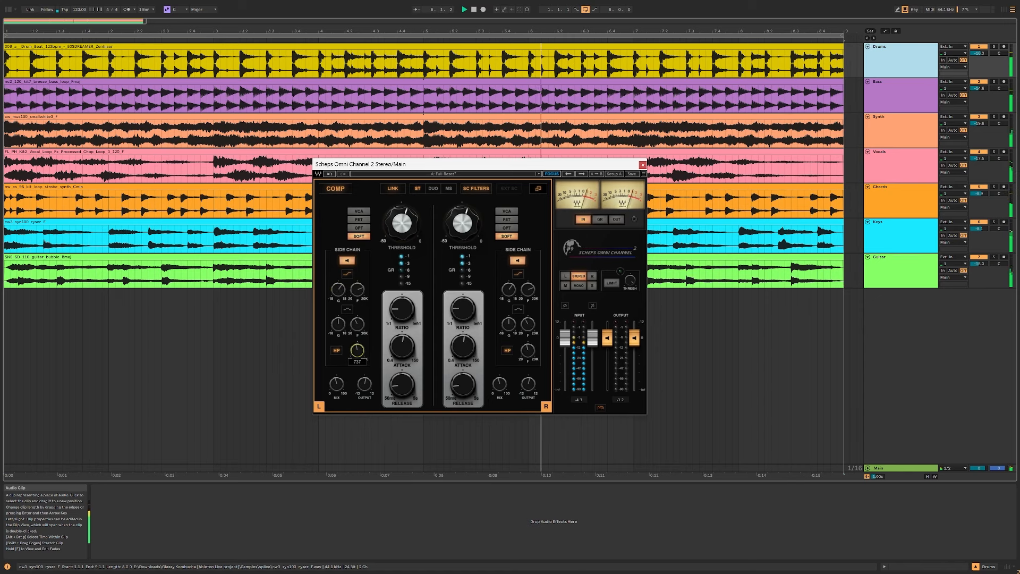
drag(402, 223, 410, 218)
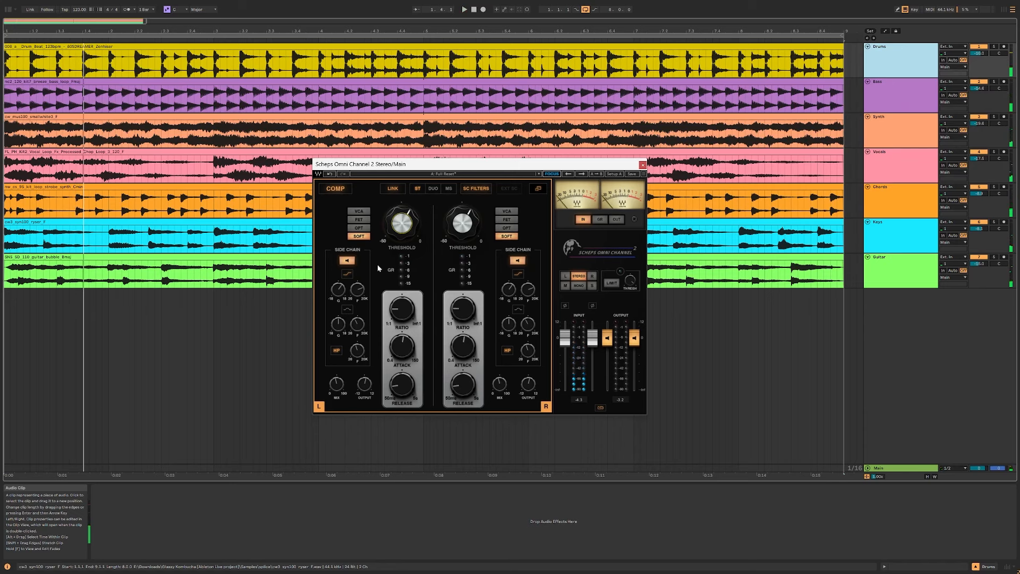
drag(358, 352, 358, 351)
Step: Switch the compressor's channel mode to DUO and then to MS, keeping the side-chain filters enabled
click(433, 189)
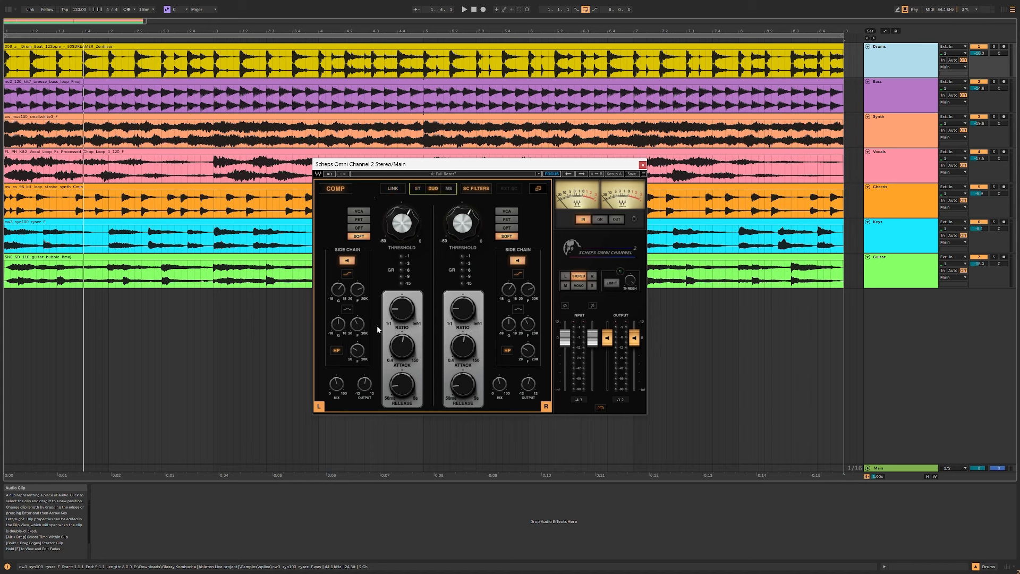
click(448, 189)
click(473, 189)
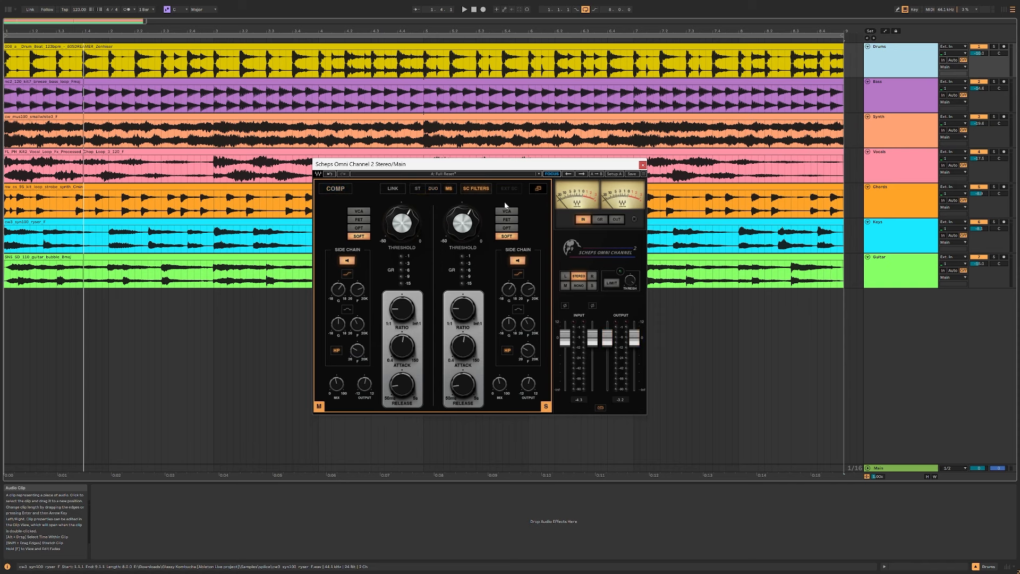
Step: Return to the all-modules view, open the INSERT slot's plug-in list to view its categories, and close it
click(538, 189)
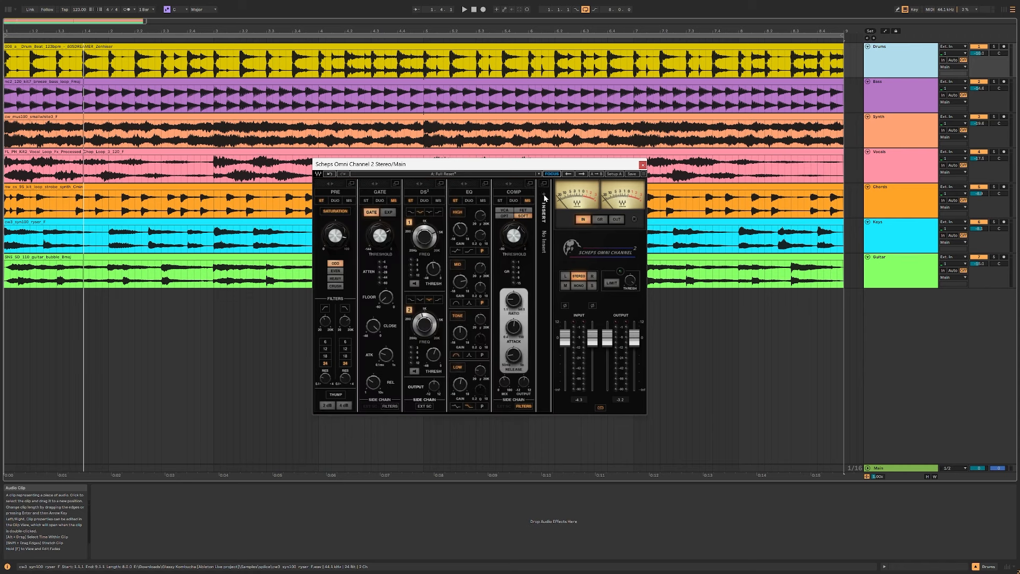
click(545, 195)
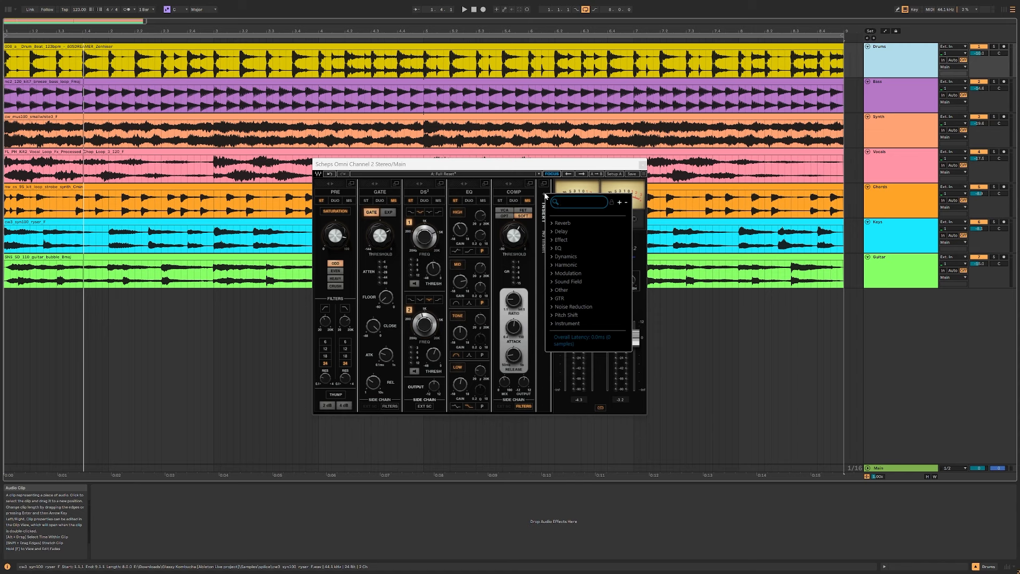
click(530, 168)
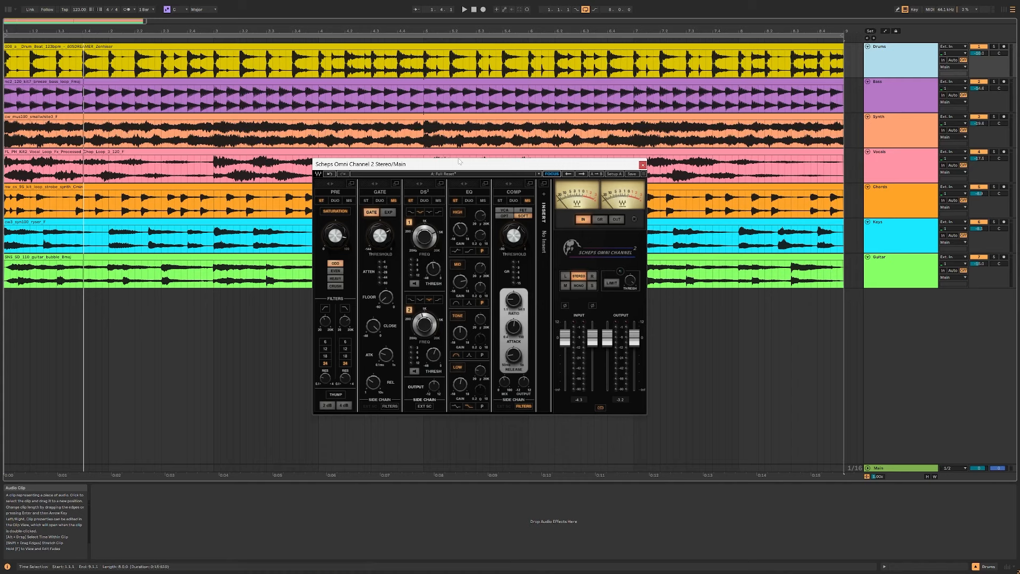
Step: Audition the main mix in MONO, left, right, mid and side monitoring during playback, and return the monitor to STEREO
drag(551, 164, 470, 164)
key(space)
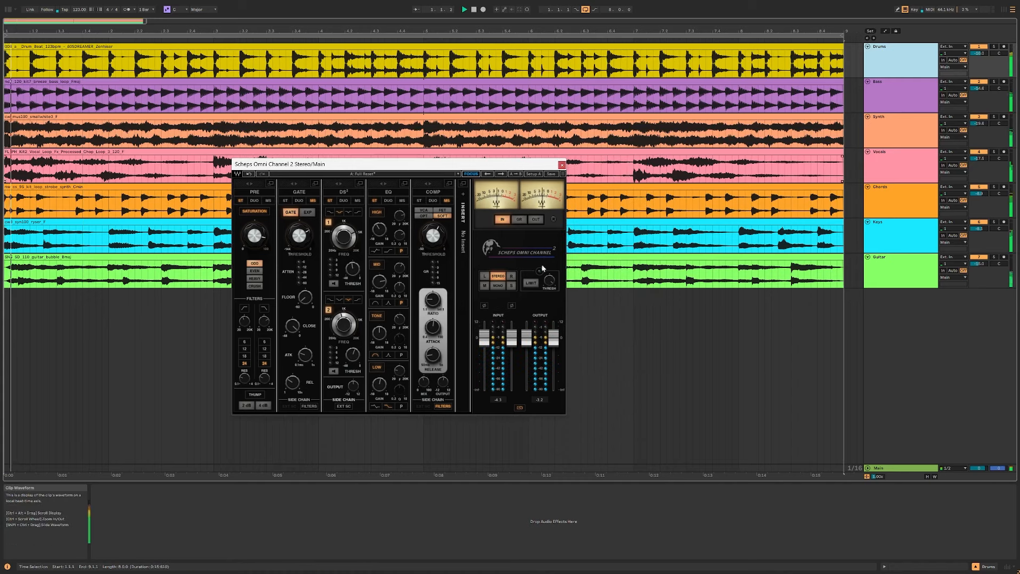
click(499, 289)
click(484, 277)
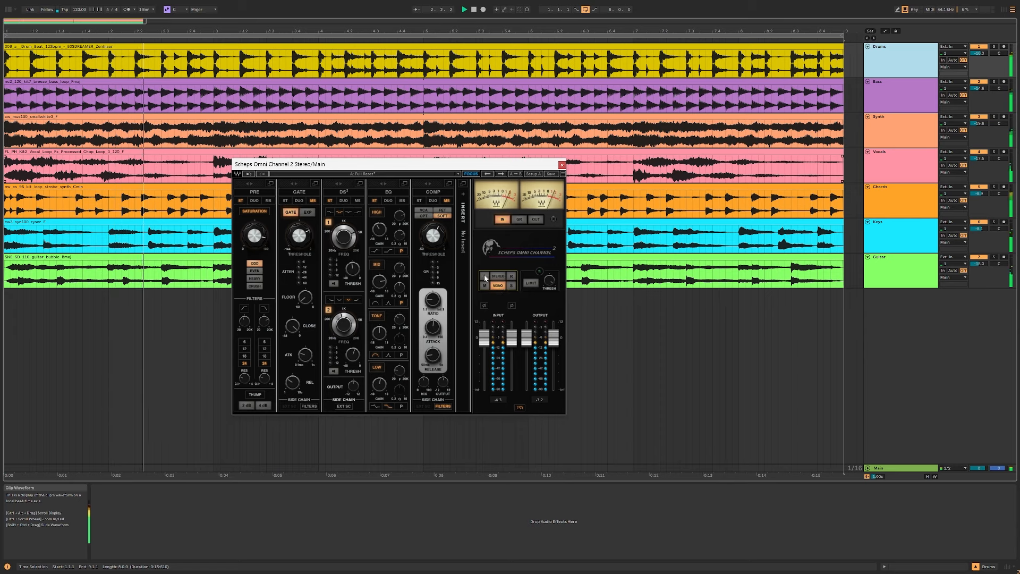
click(512, 277)
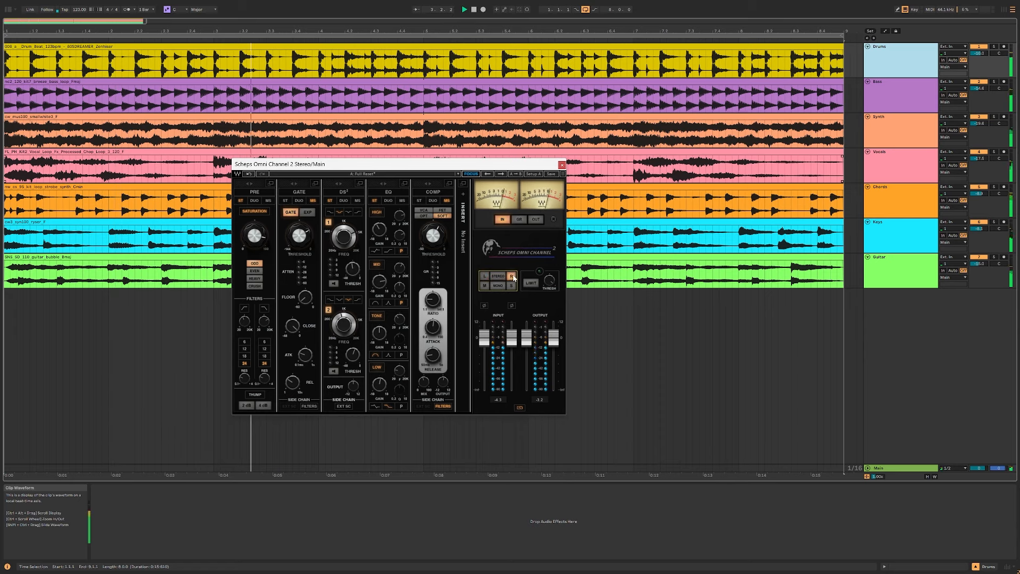
click(485, 287)
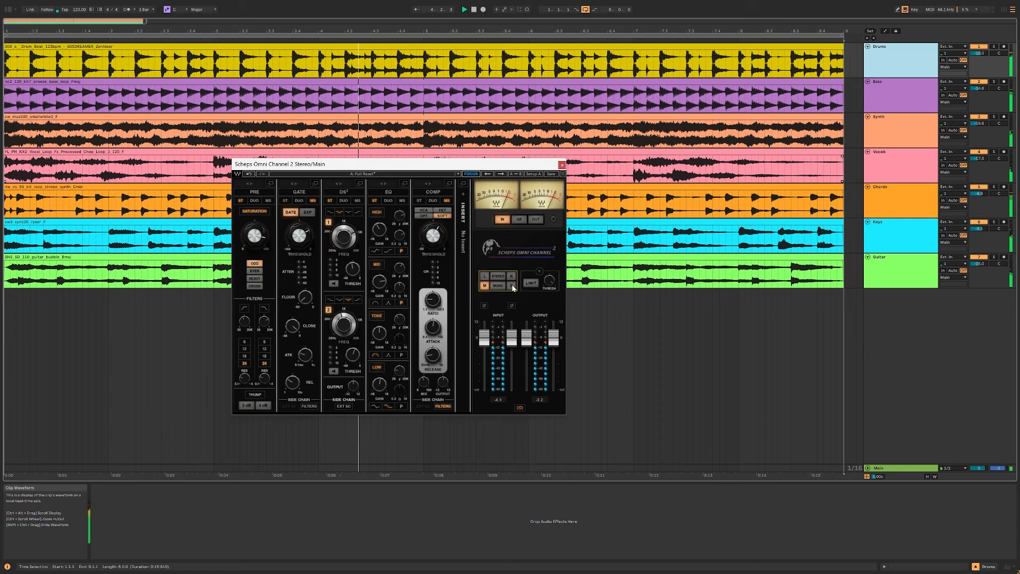
click(512, 286)
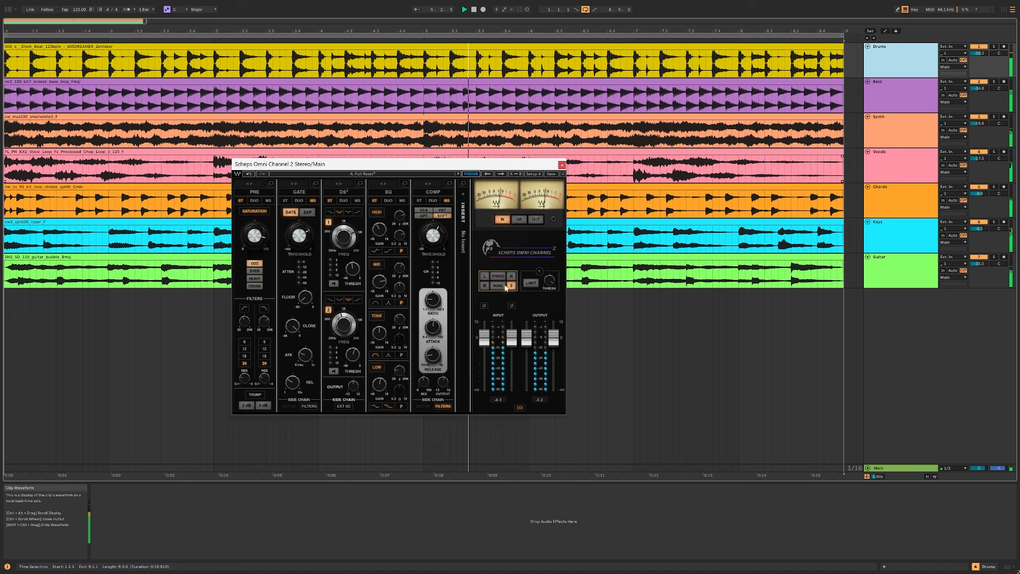
click(498, 275)
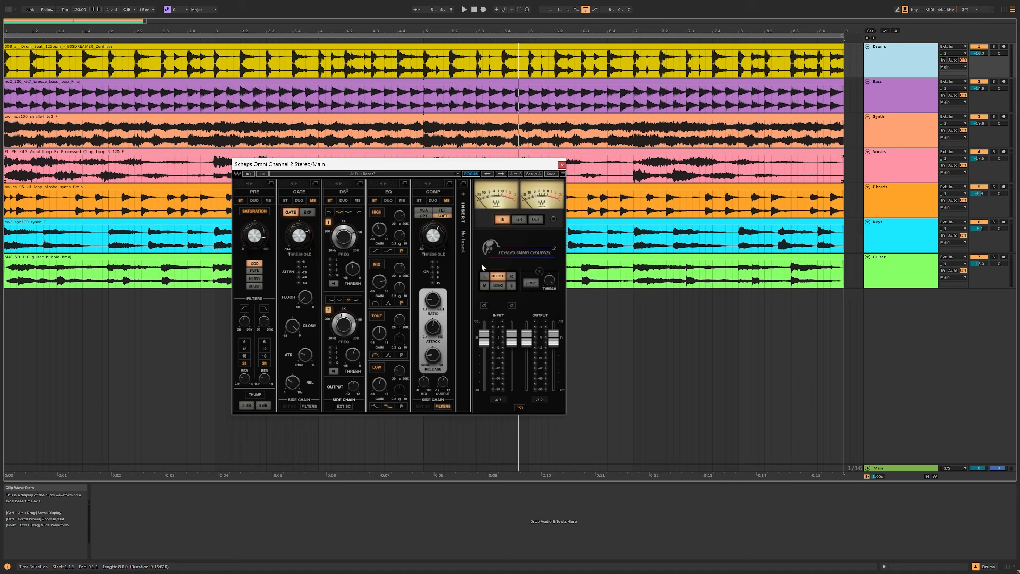
Step: Try the left and right phase inversion and the channel fader link, and restore their settings
click(484, 306)
click(519, 408)
click(512, 305)
click(519, 408)
click(512, 305)
Step: Play the mix and switch the VU meters from input to OUT and then to gain reduction
key(space)
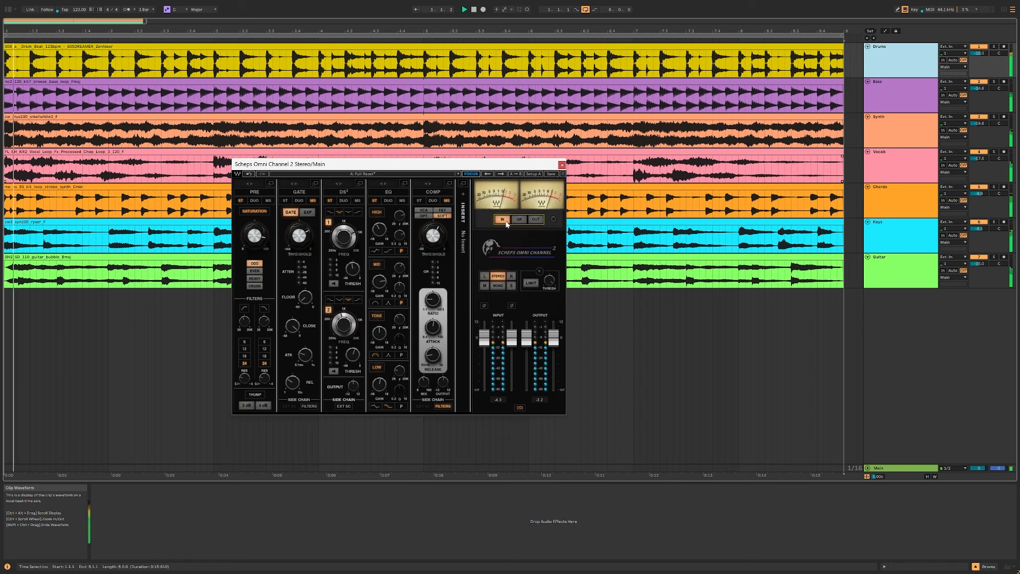
click(536, 221)
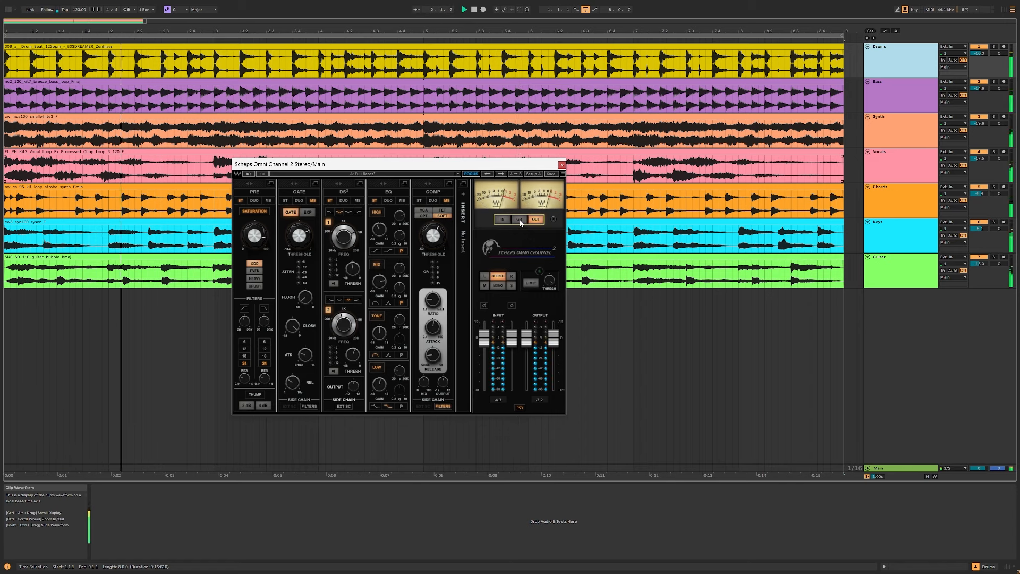
click(519, 220)
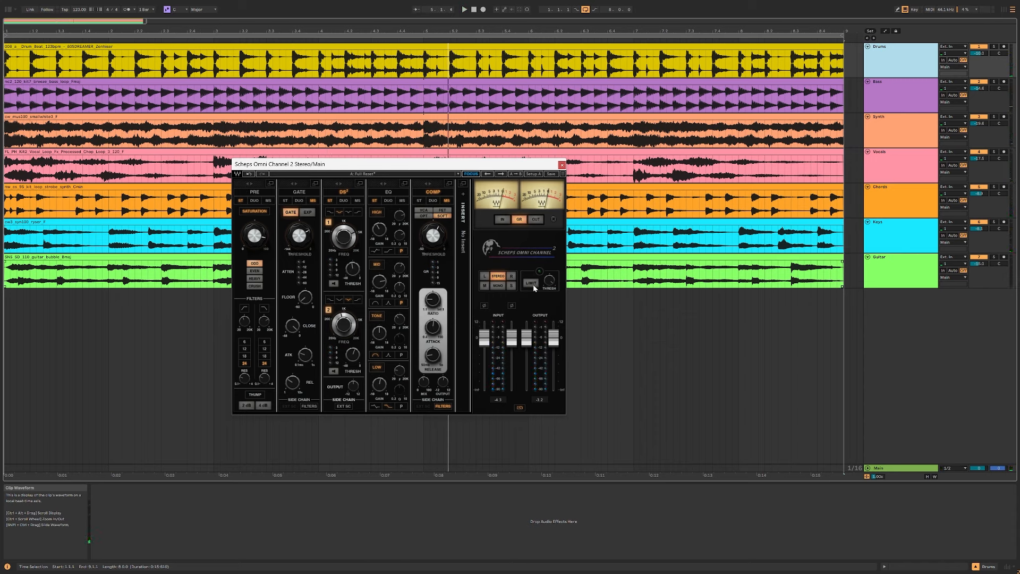
Step: Enable the output limiter and lower its threshold while the mix plays
click(548, 281)
key(space)
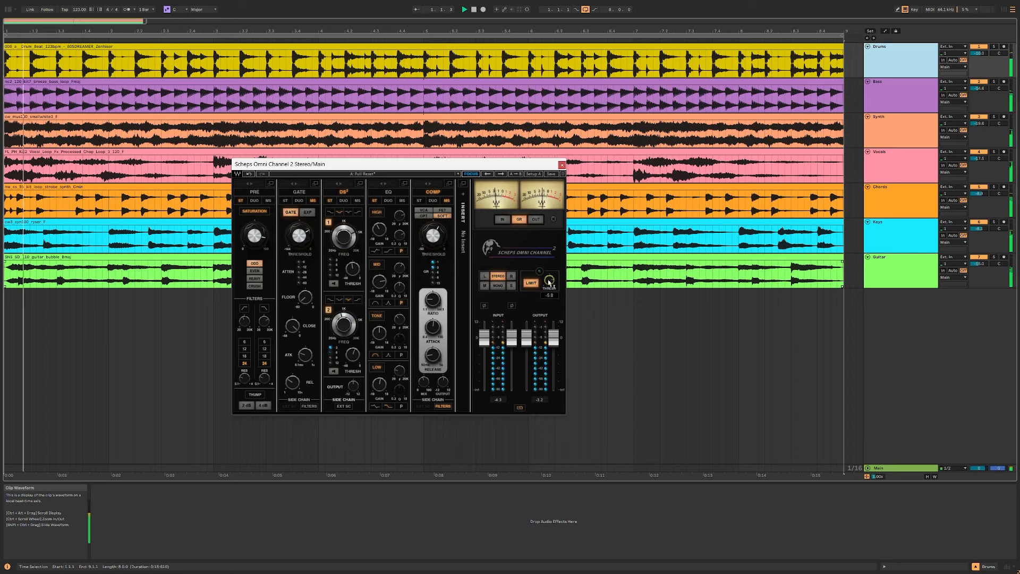
drag(549, 281, 549, 296)
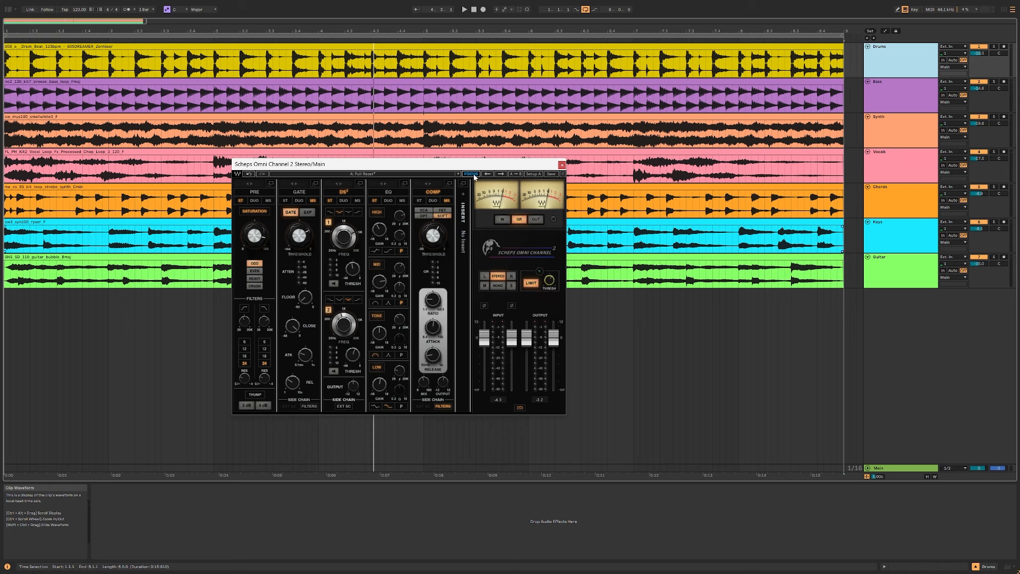
Step: Load the Smooth OHs preset from the Andrew Scheps factory presets, and advance to Blown Up Drums
click(402, 174)
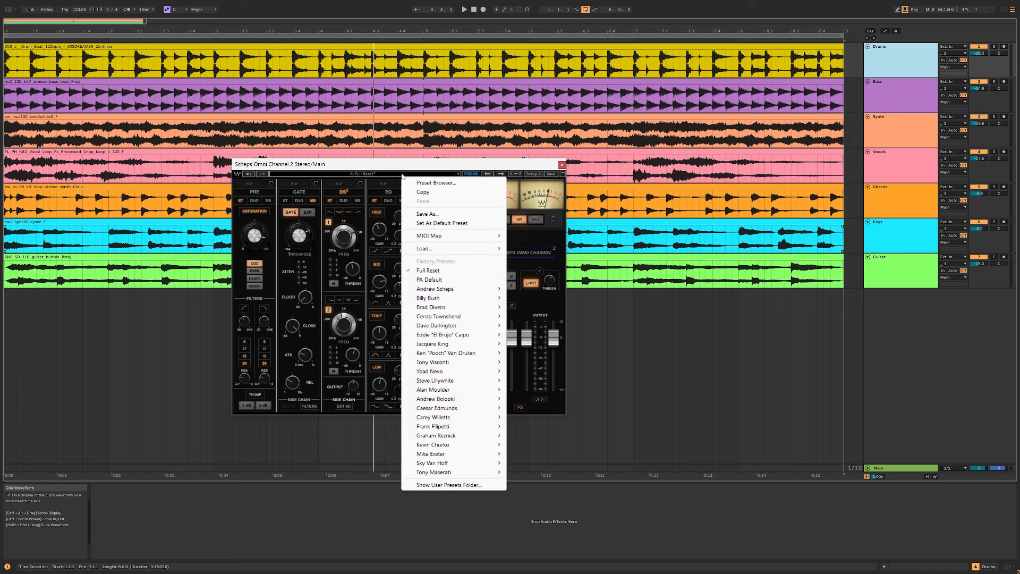
mouse_move(463, 288)
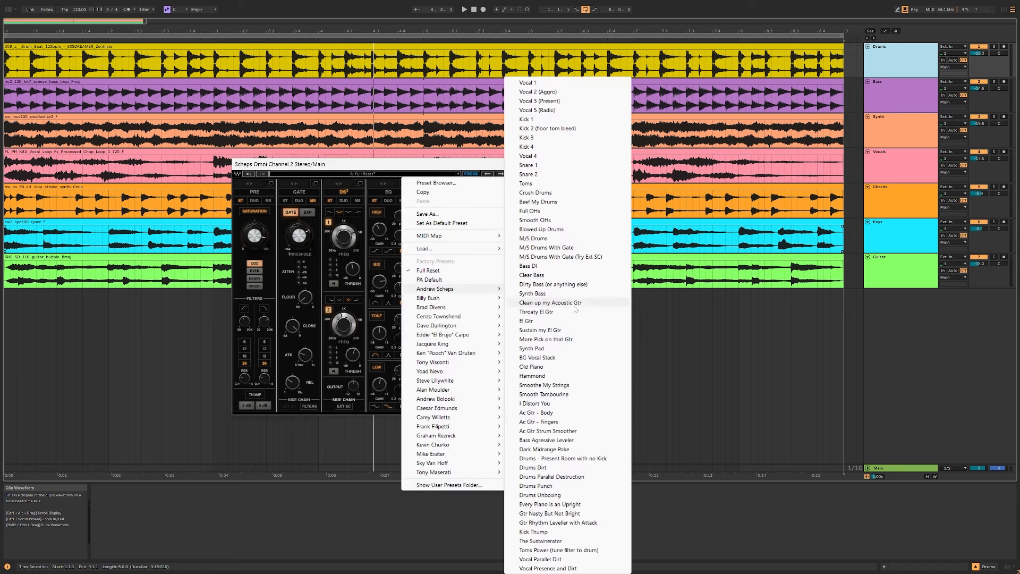
click(573, 220)
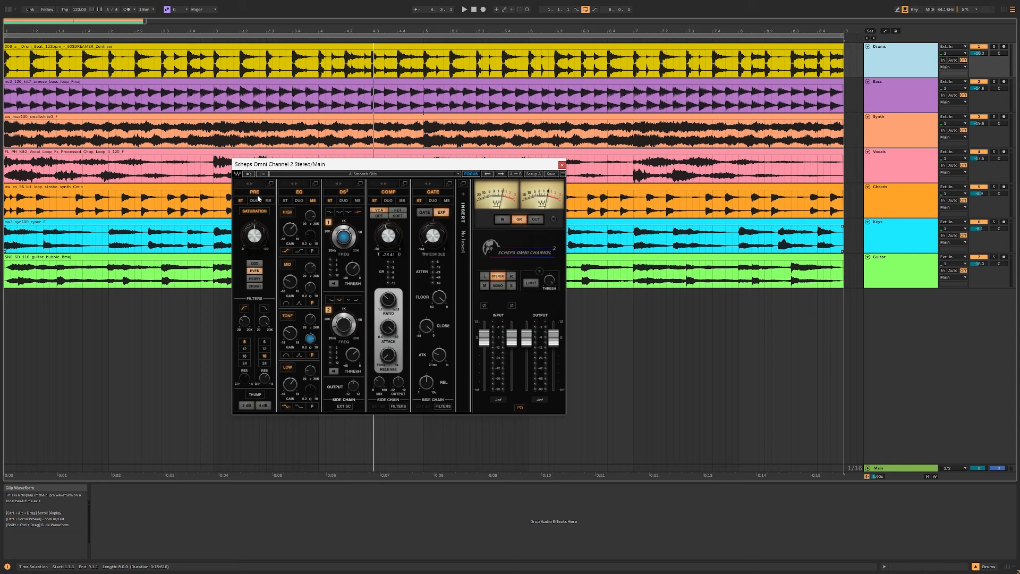
click(500, 173)
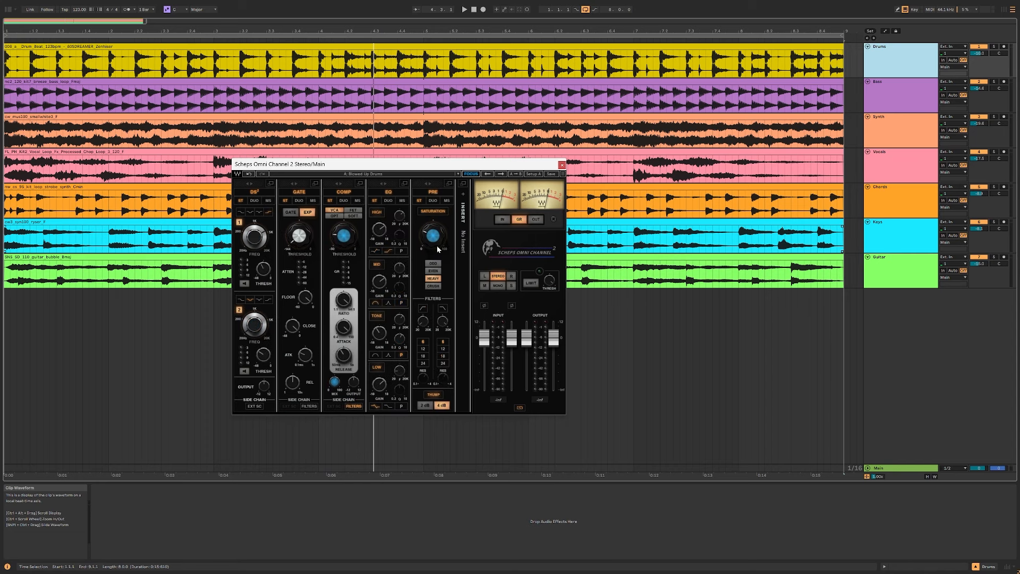